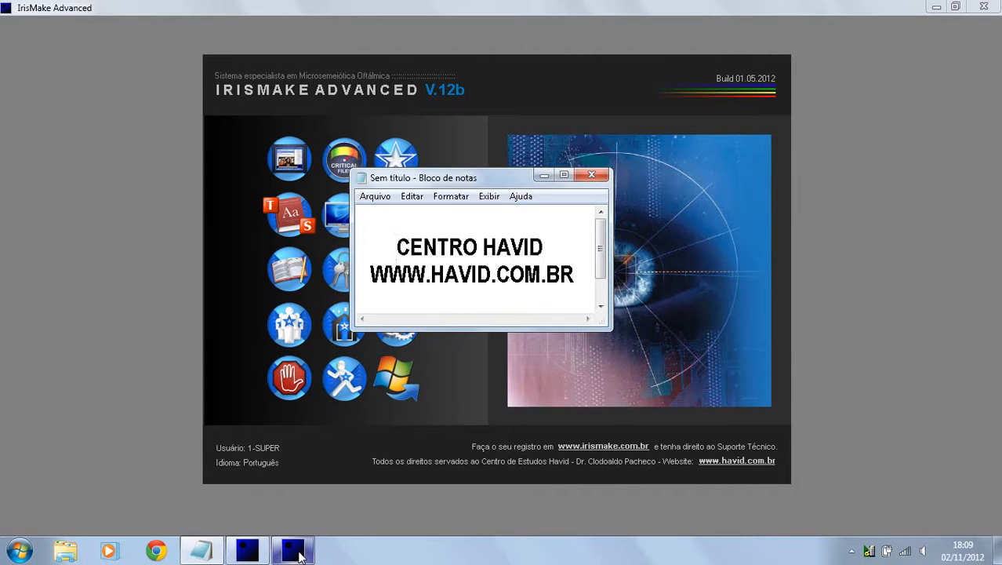
Minimize the Notepad window and open the patient consultation screen (Atendimento)
click(543, 176)
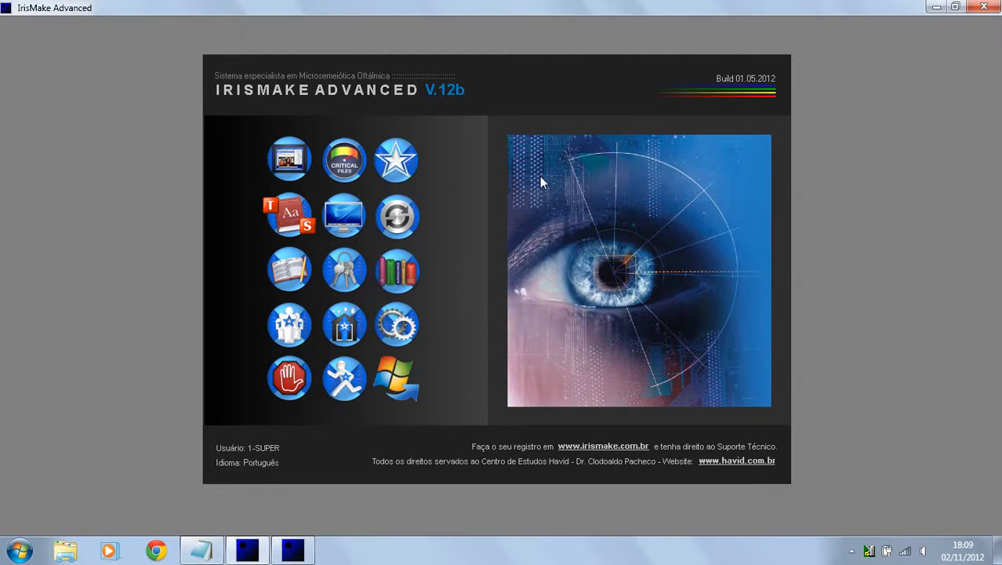
click(302, 161)
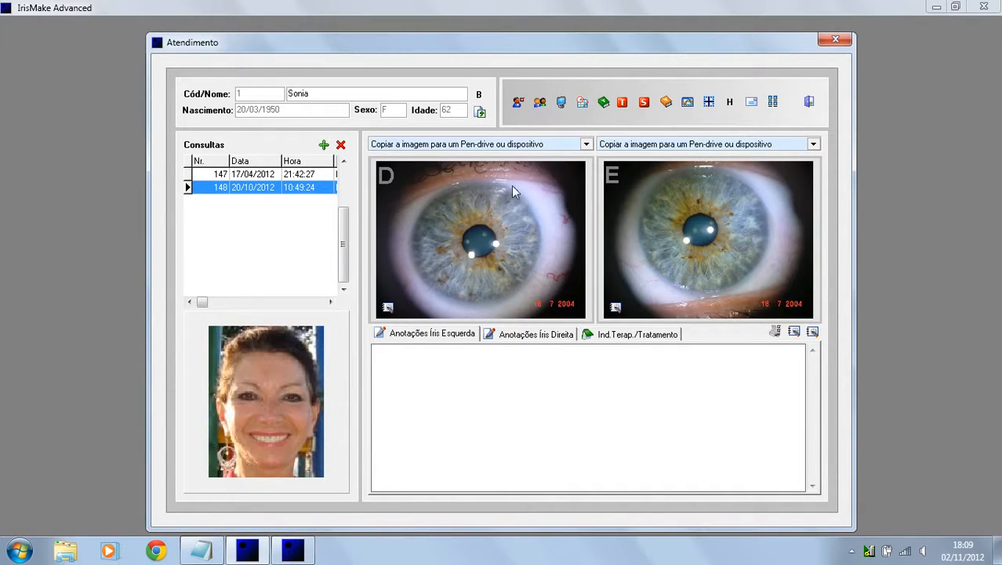
Look through the actions and evaluations available for the right and left iris images
click(587, 145)
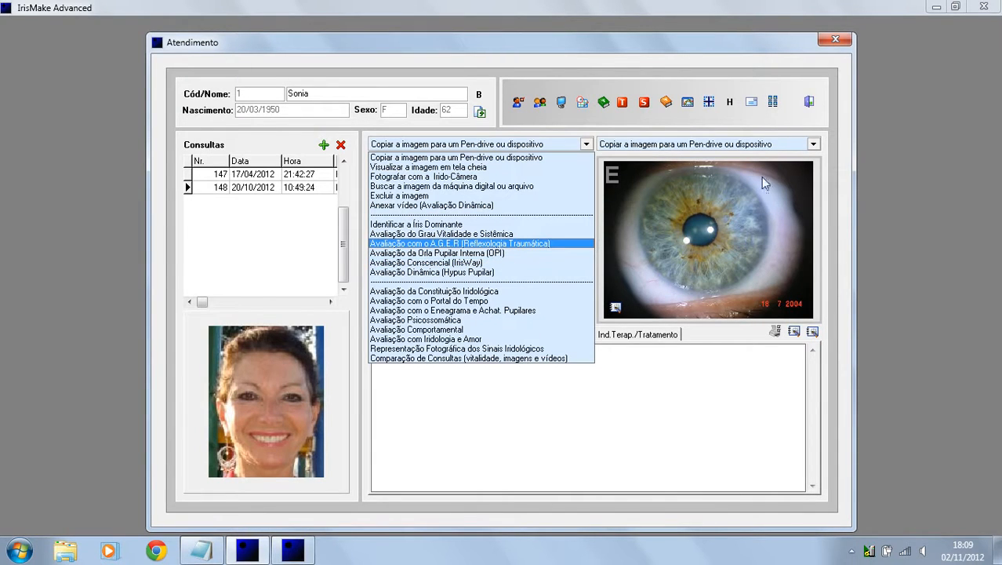
click(796, 132)
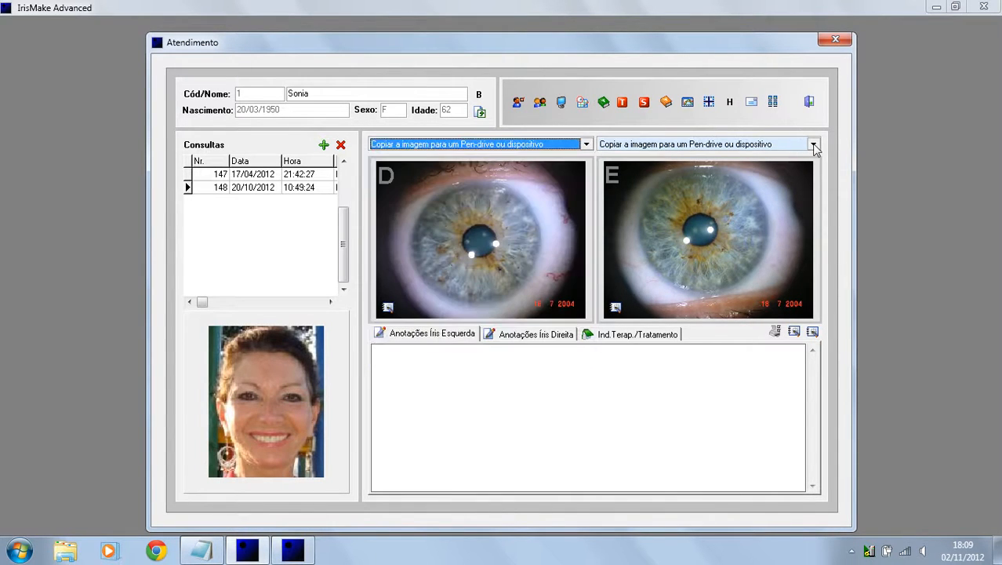
click(815, 145)
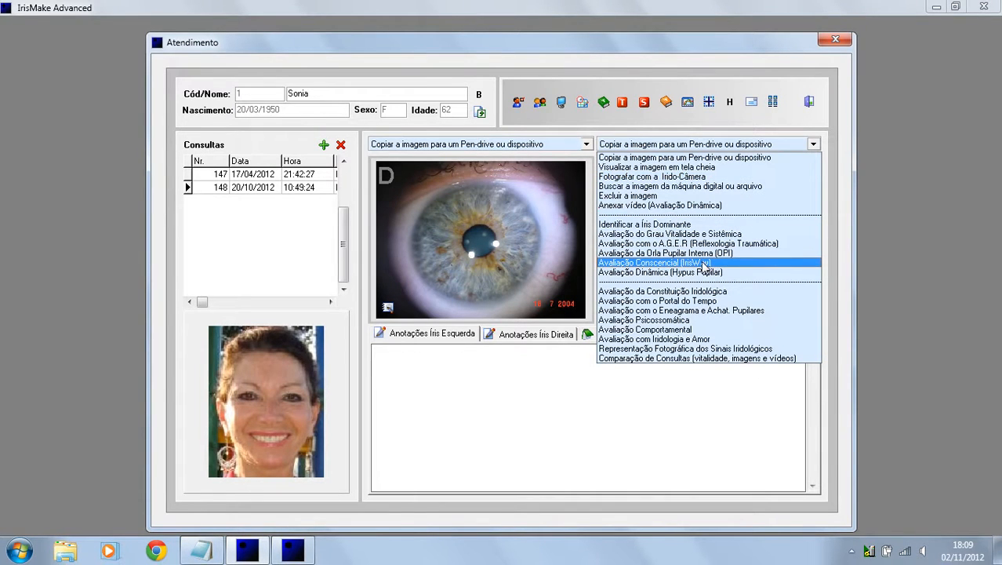
click(710, 157)
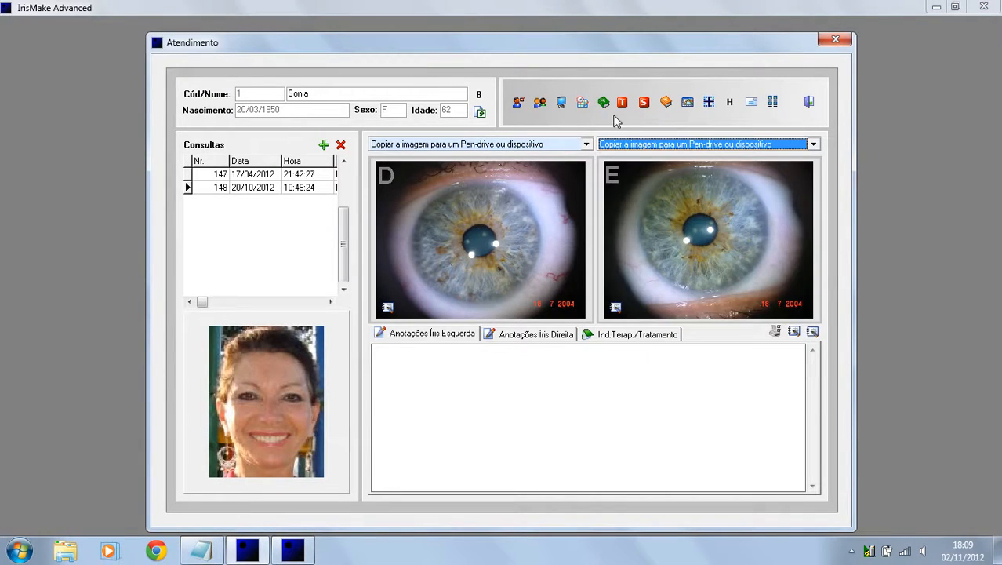
Identify the patient's dominant iris with Identificar a Íris Dominante and dismiss the result
click(586, 144)
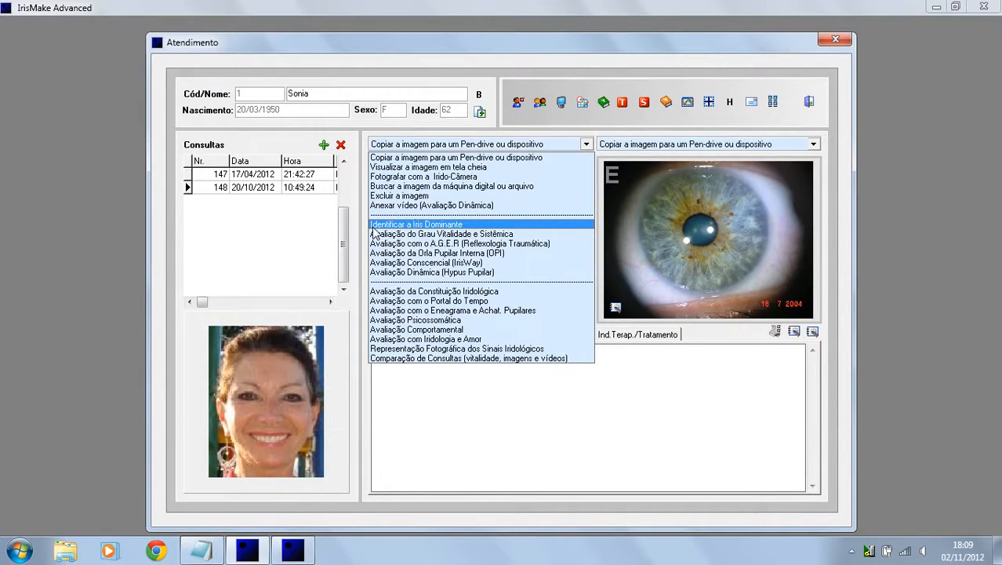
click(458, 226)
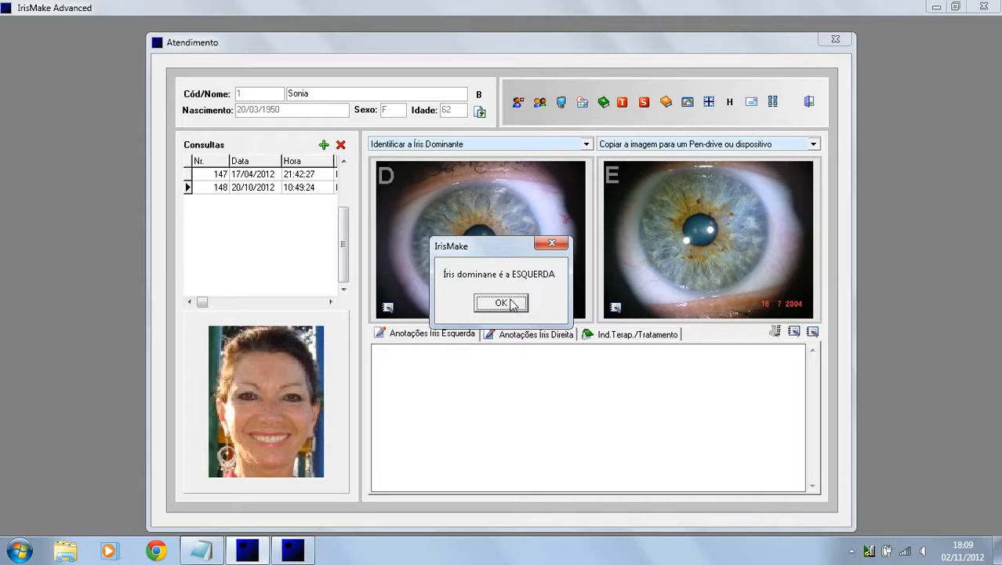
click(503, 303)
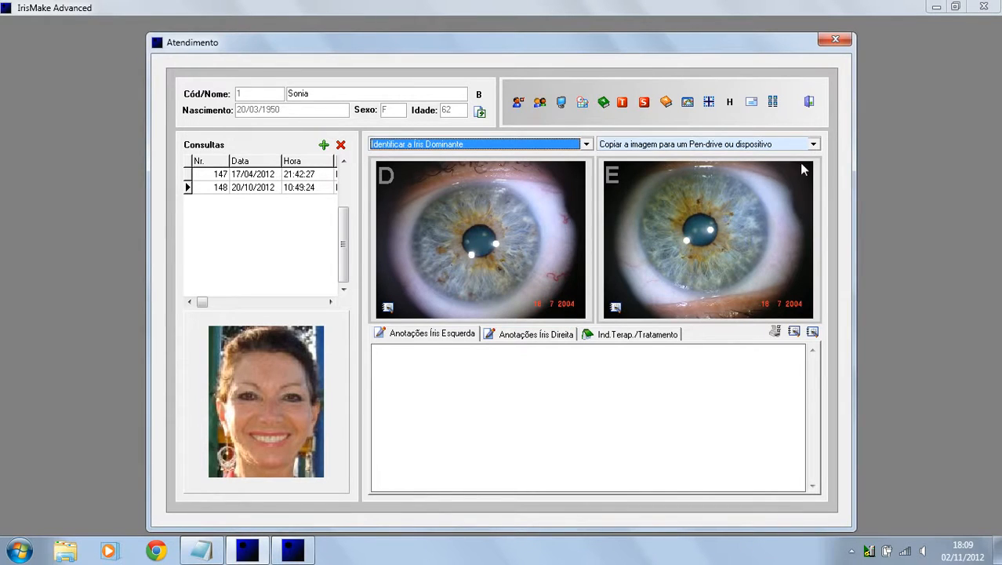
Start the Avaliação Conscencial (IrisWay) of the left iris and move the B.S.N.A and Controles boxes clear of the view
click(813, 146)
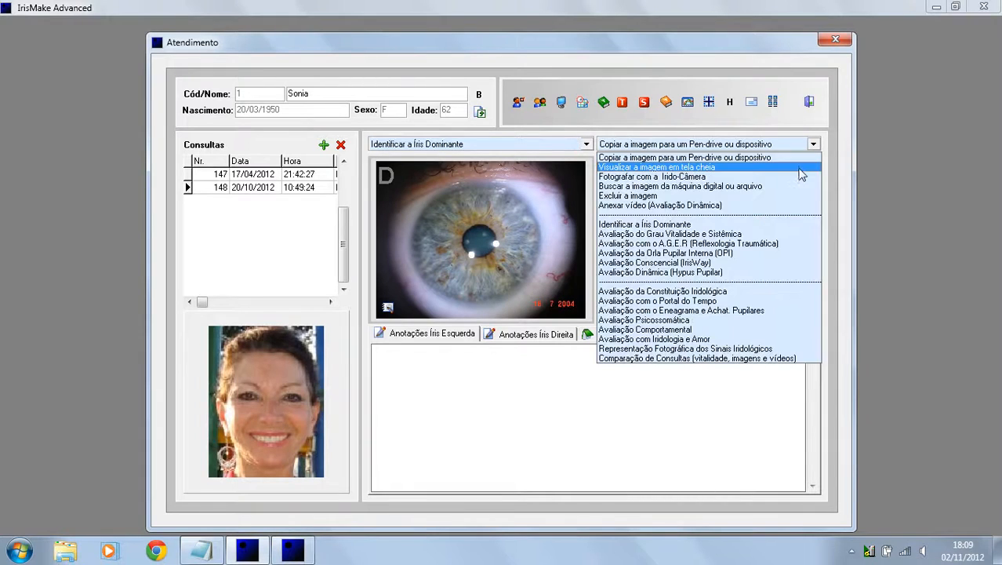
click(672, 263)
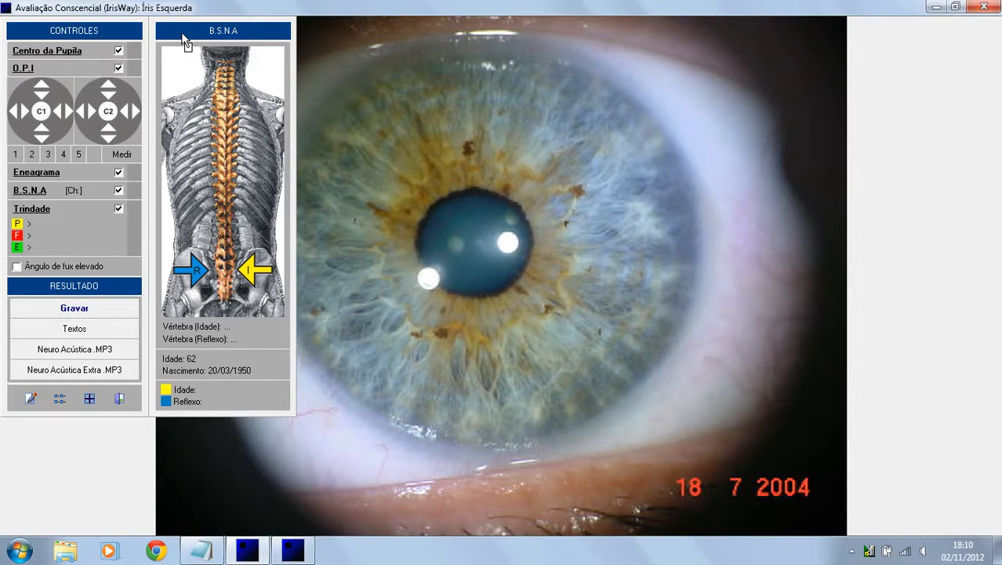
drag(185, 40, 883, 119)
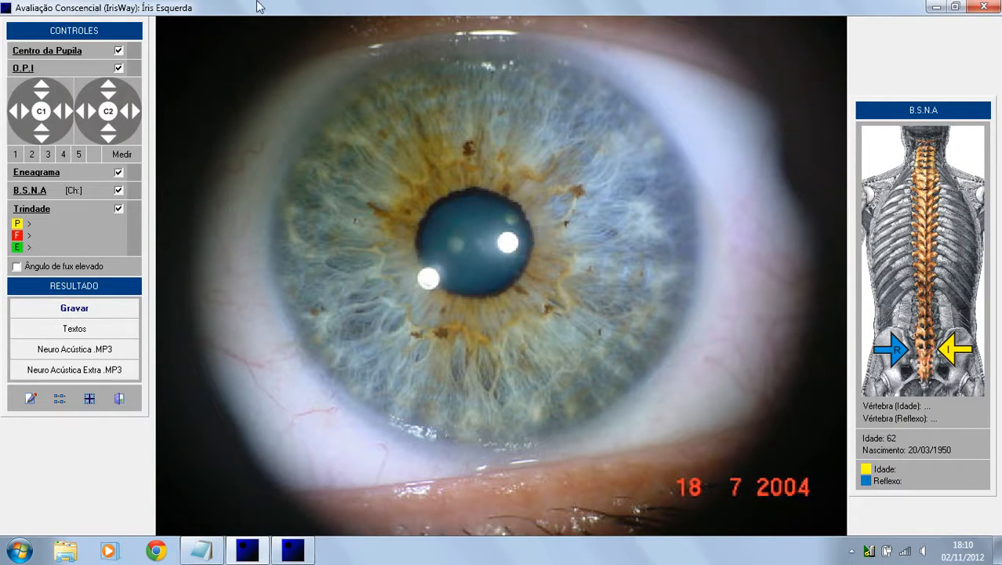
drag(127, 33, 124, 99)
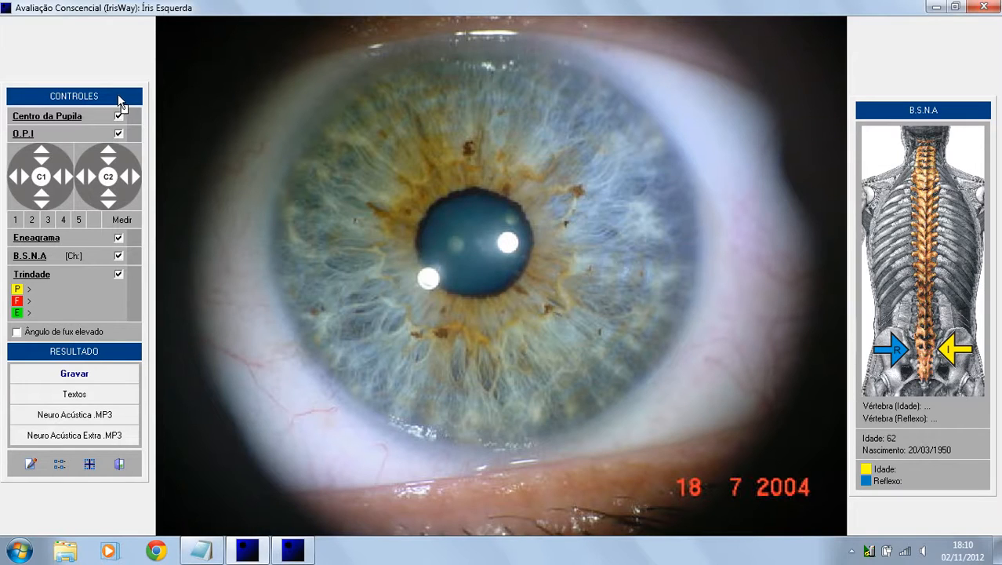
Mark the Centro da Pupila at the middle of the pupil and draw the O.P.I circles around the pupil's edge
click(43, 123)
click(473, 248)
click(27, 135)
drag(500, 261, 526, 294)
drag(417, 190, 527, 300)
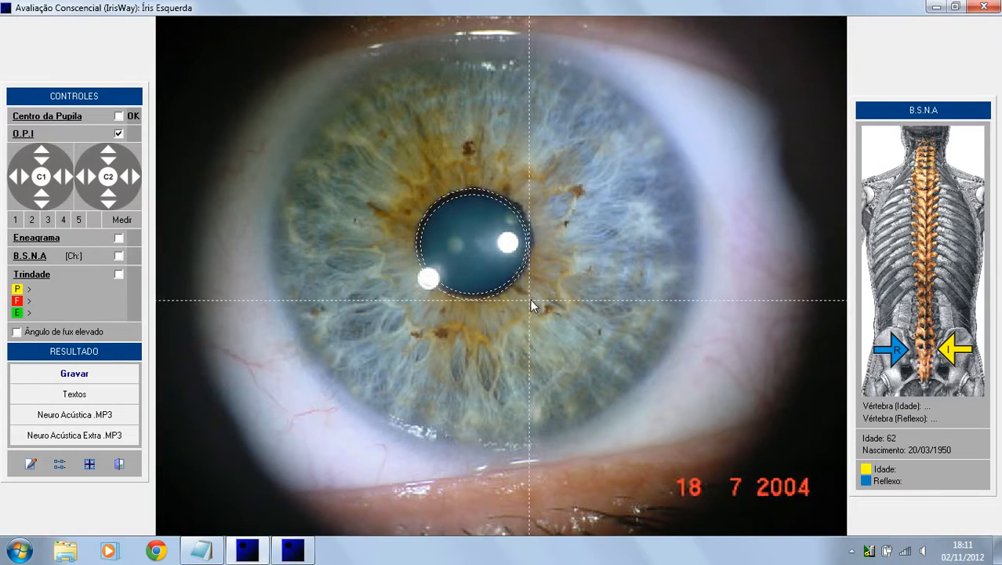
click(532, 299)
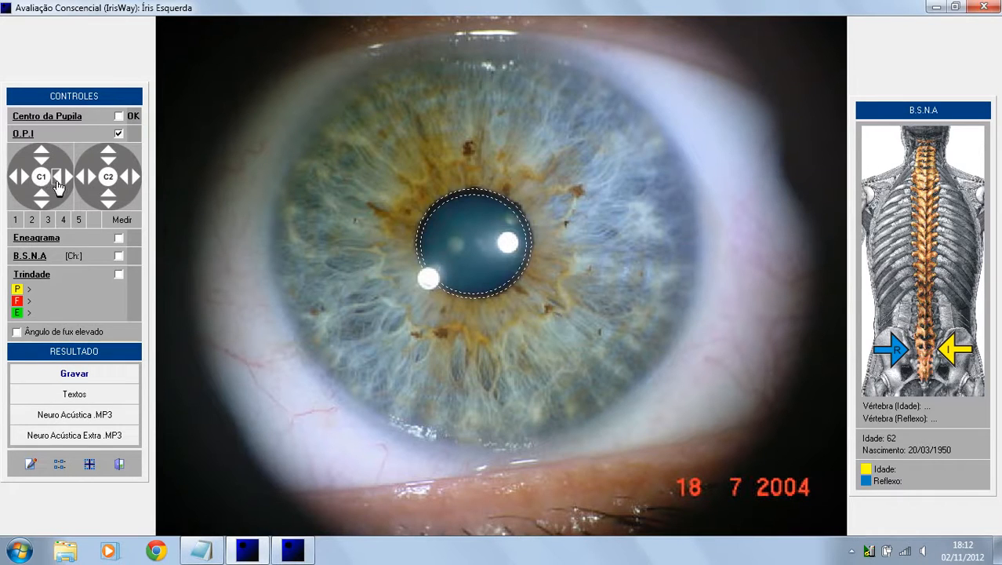
Fine-tune the horizontal fit of O.P.I circle C2 to the pupil's border and measure the O.P.I
click(135, 180)
click(134, 180)
click(135, 180)
click(135, 180)
click(135, 180)
click(135, 180)
click(135, 179)
click(125, 179)
click(125, 179)
click(125, 179)
click(125, 179)
click(125, 179)
click(125, 179)
click(125, 179)
click(124, 179)
click(125, 179)
click(120, 221)
Hide the O.P.I circles and mark the Eneagrama point in the upper outer part of the iris
click(24, 135)
click(32, 225)
click(556, 76)
Trace the B.S.N.A outline as a closed irregular contour around the pupil along the brownish inner iris zone
mouse_move(424, 180)
mouse_down()
mouse_move(411, 182)
mouse_move(383, 228)
mouse_up()
mouse_move(401, 318)
mouse_down()
mouse_move(415, 332)
mouse_move(451, 325)
mouse_move(483, 343)
mouse_move(565, 309)
mouse_up()
mouse_move(570, 253)
mouse_down()
mouse_move(551, 204)
mouse_move(517, 166)
mouse_move(462, 156)
mouse_up()
click(453, 155)
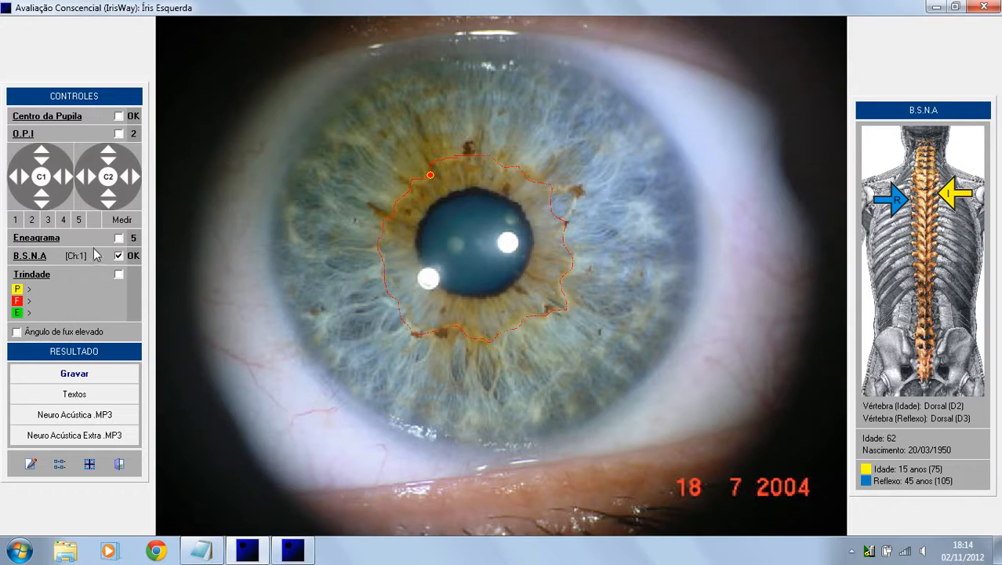
Display the Trindade sectors and classify the yellow P sector's sign as Psora with Miose
click(32, 274)
right_click(19, 292)
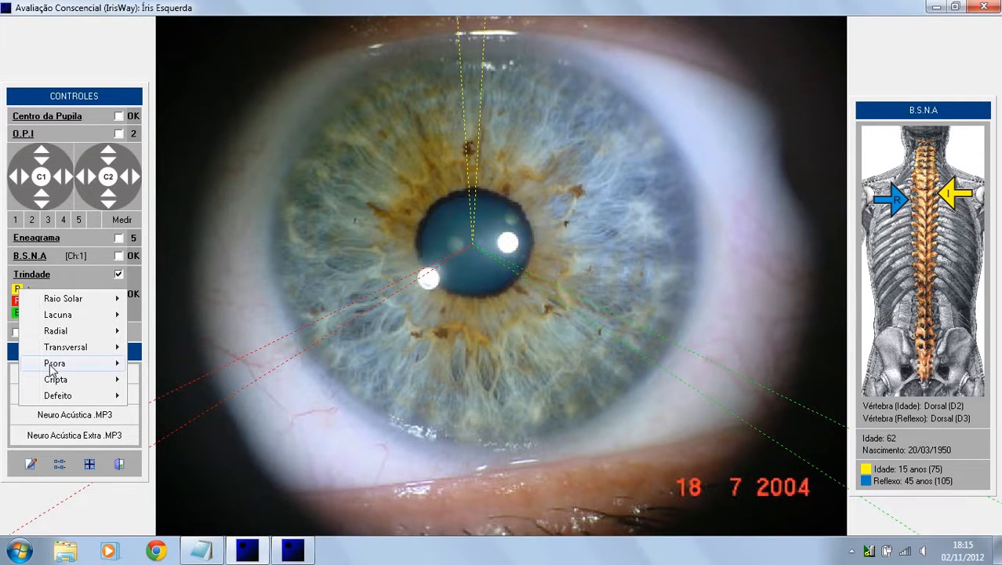
mouse_move(51, 368)
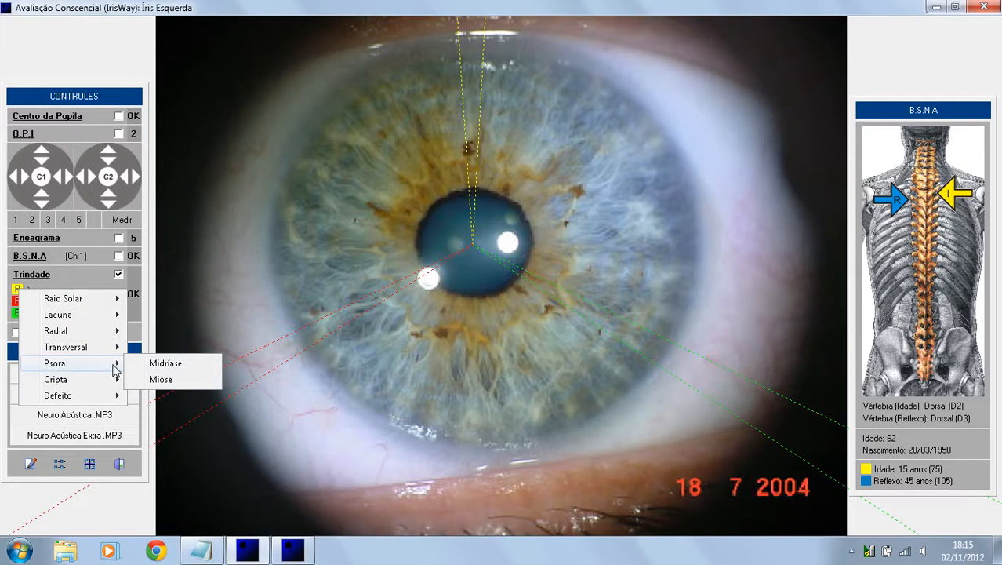
click(161, 379)
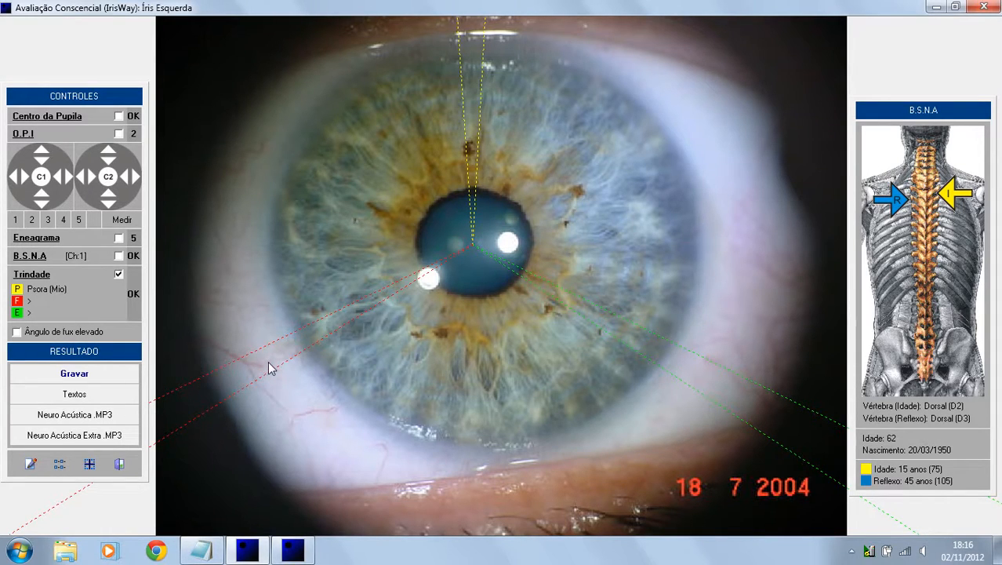
Check the sign options for the red F sector of the Trindade and the Ângulo de fux elevado option
click(18, 305)
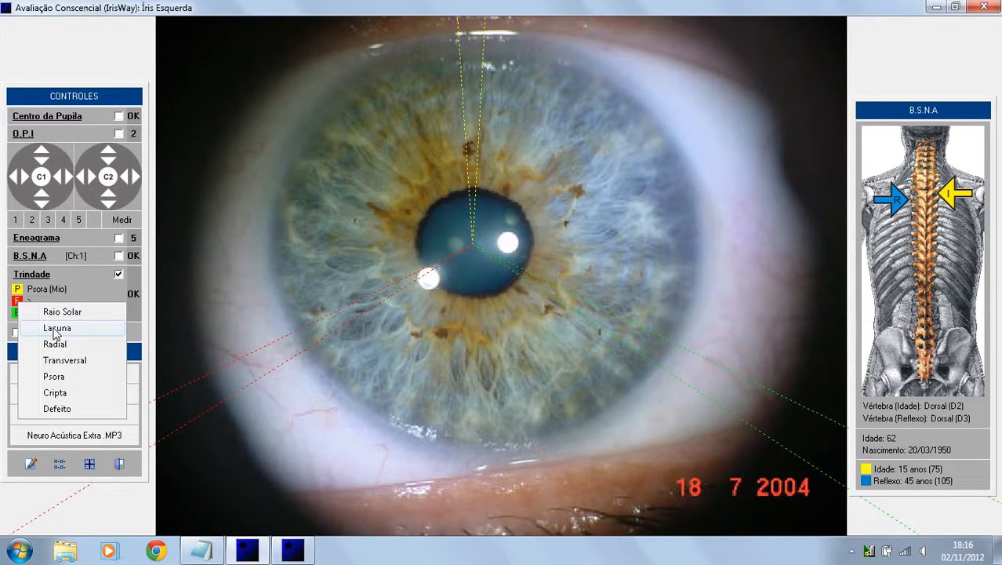
click(225, 287)
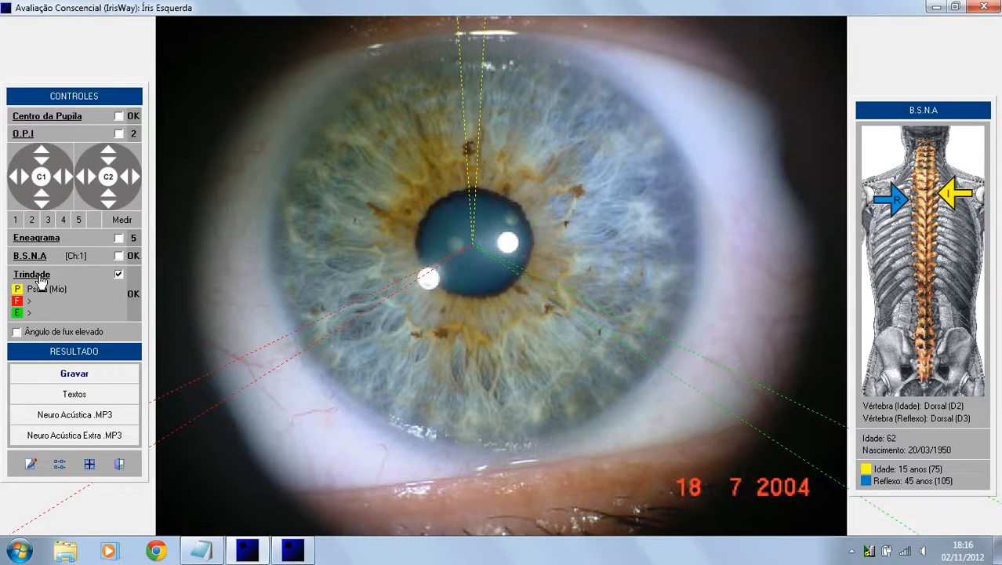
click(16, 332)
Toggle the Centro da Pupila marker and leave the B.S.N.A outline displayed over the iris
click(119, 117)
click(119, 117)
click(119, 117)
click(118, 117)
click(119, 256)
click(120, 257)
click(119, 257)
Save the IrisWay evaluation and open its list of result texts
click(69, 378)
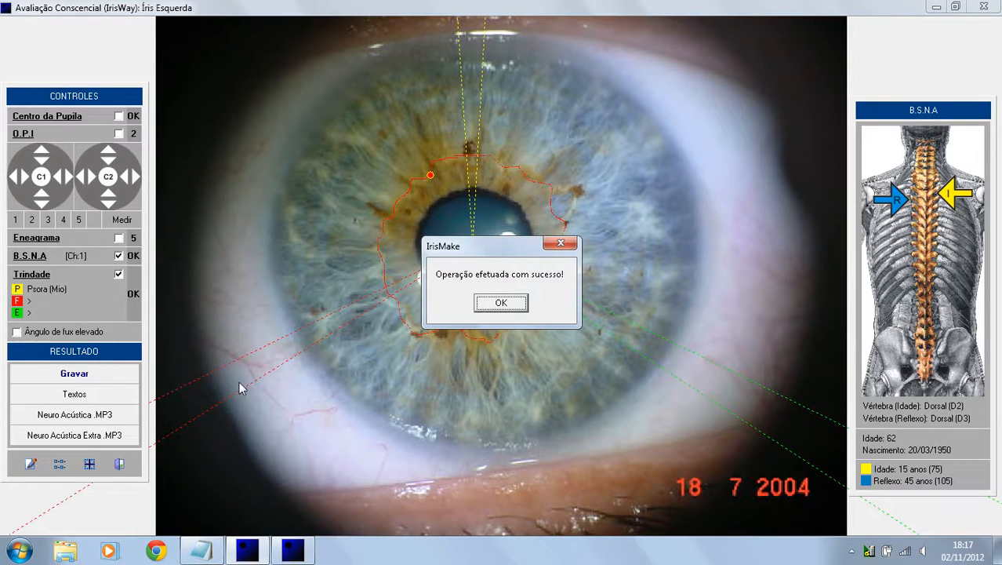
click(501, 304)
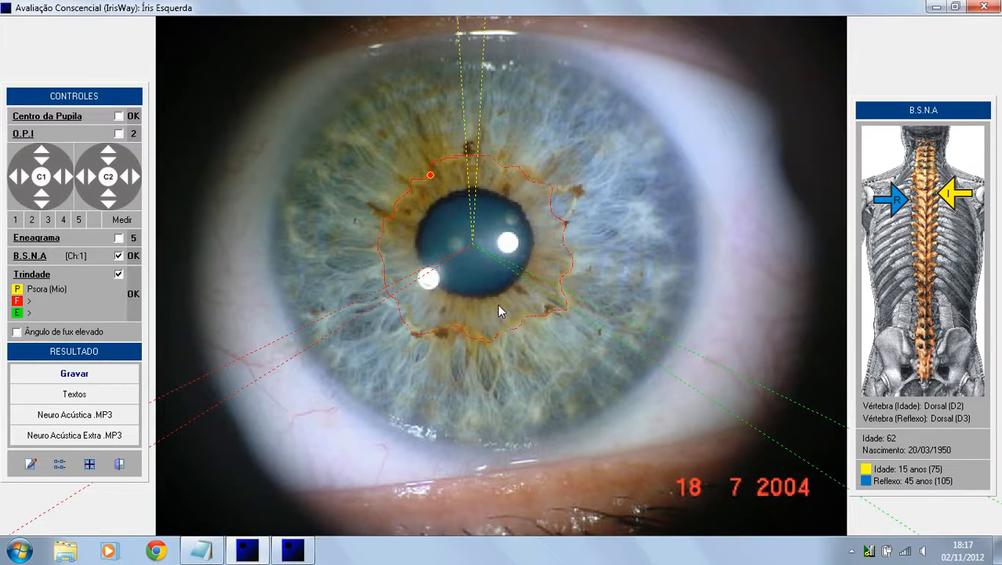
click(78, 400)
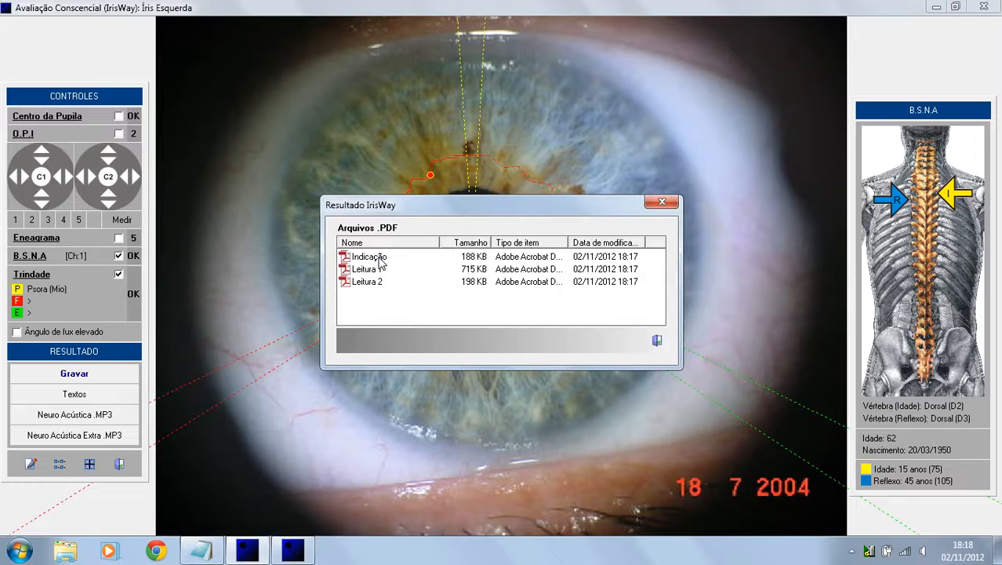
Open the Indicação PDF in Adobe Reader, view the whole therapeutic recommendation page, and close it
click(380, 258)
double_click(380, 259)
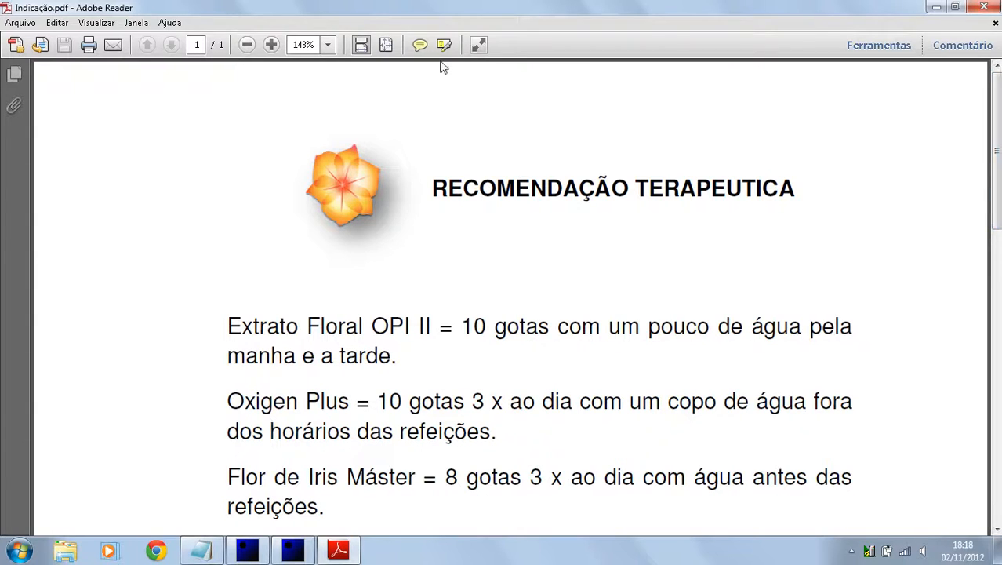
click(248, 45)
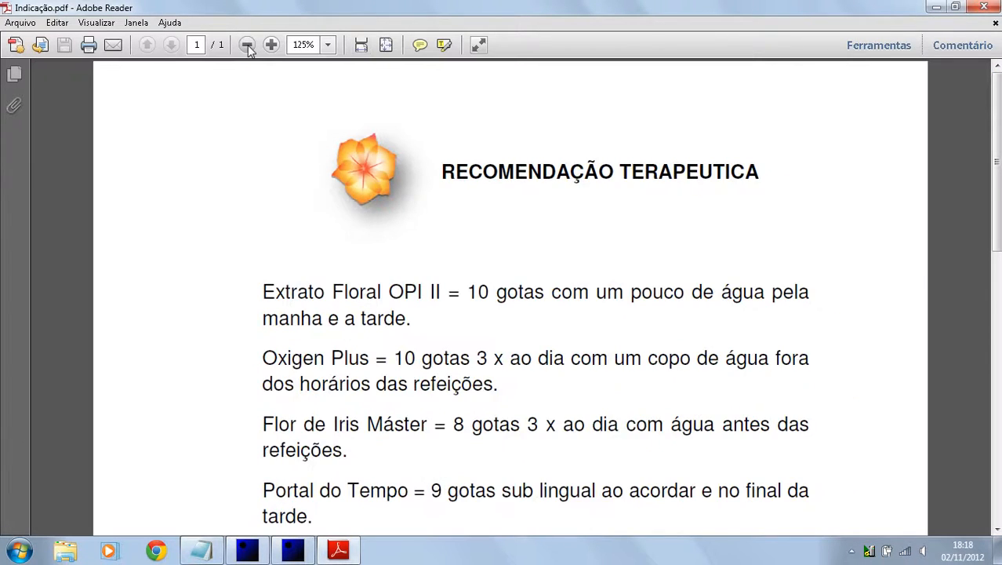
click(247, 45)
click(248, 46)
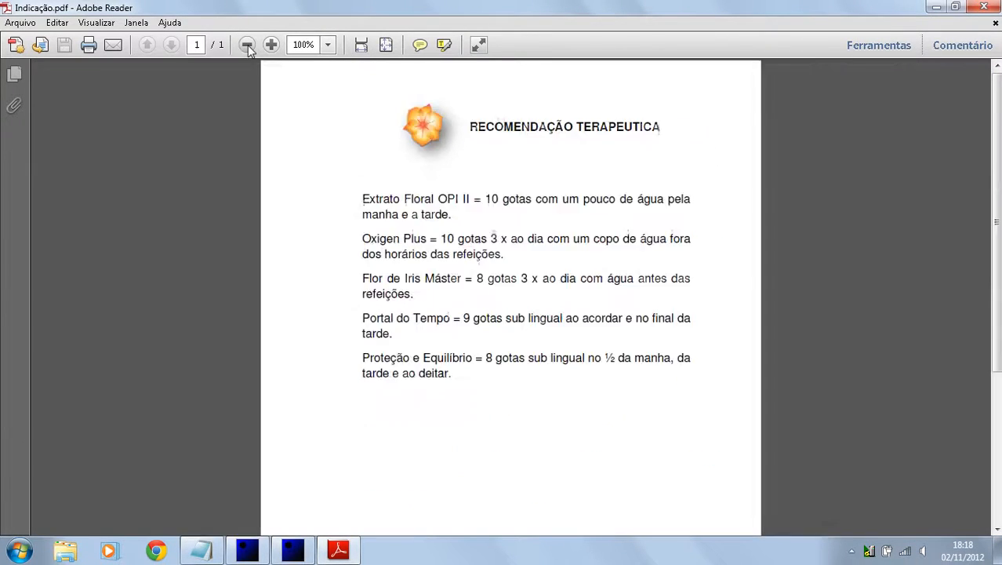
click(248, 46)
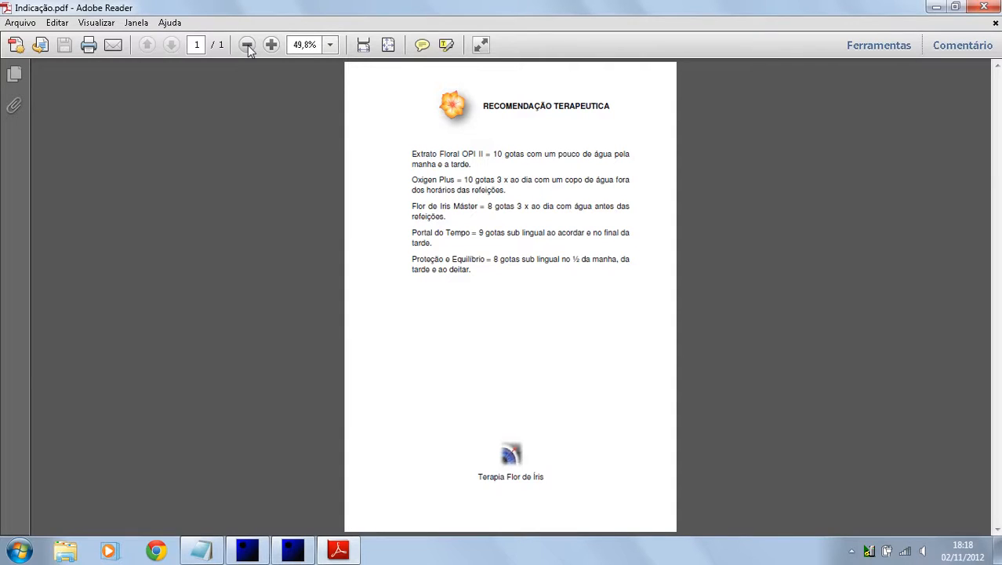
click(981, 7)
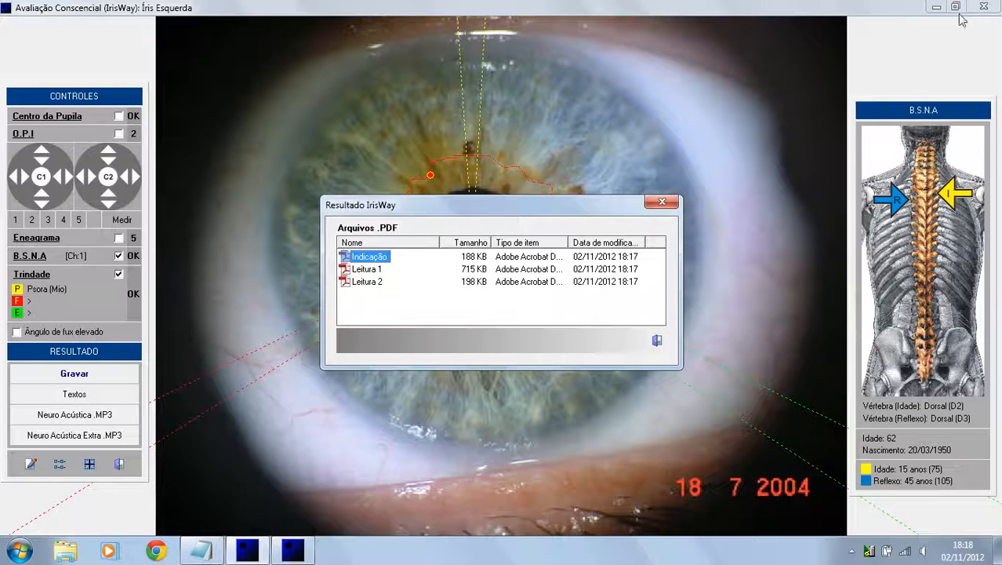
Open the Leitura 1 PDF, read through its first page at 100% zoom, and close it
click(368, 269)
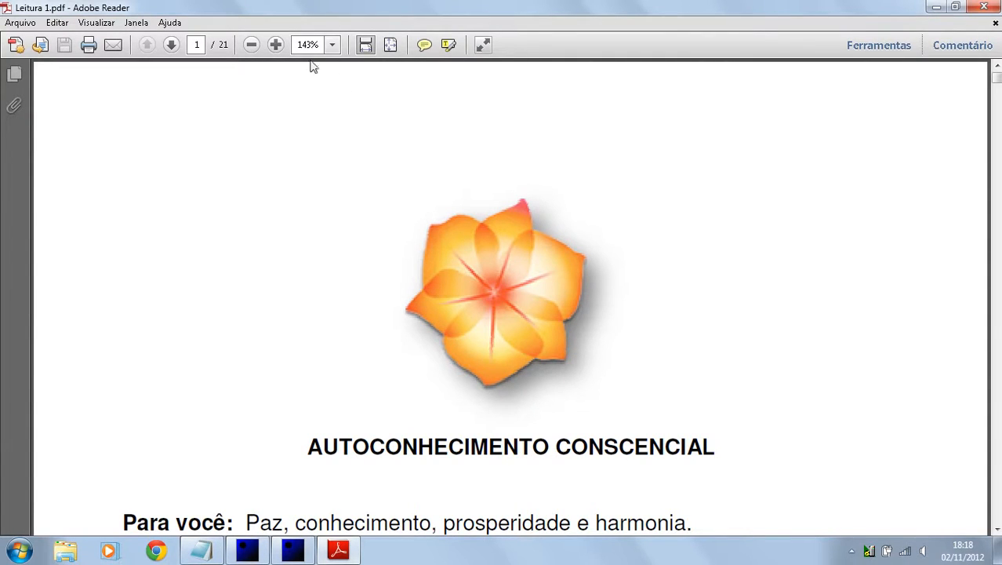
click(250, 45)
click(250, 45)
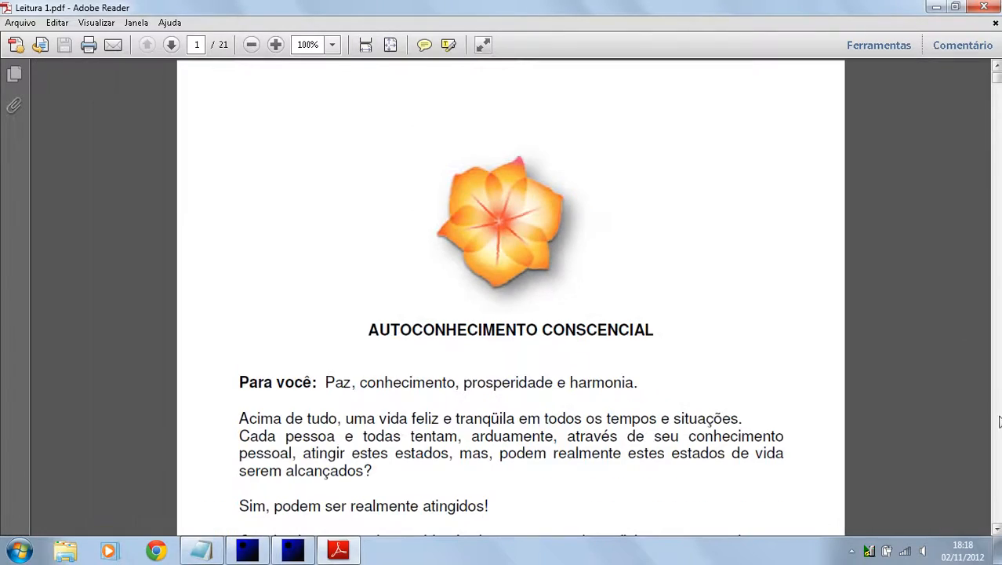
click(997, 531)
scroll(954, 127, down, 15)
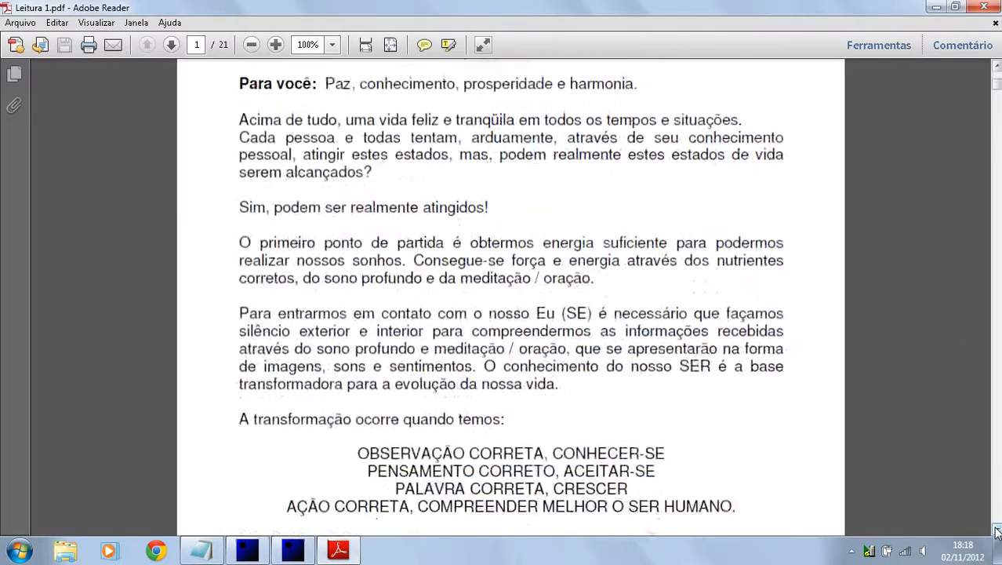
click(984, 7)
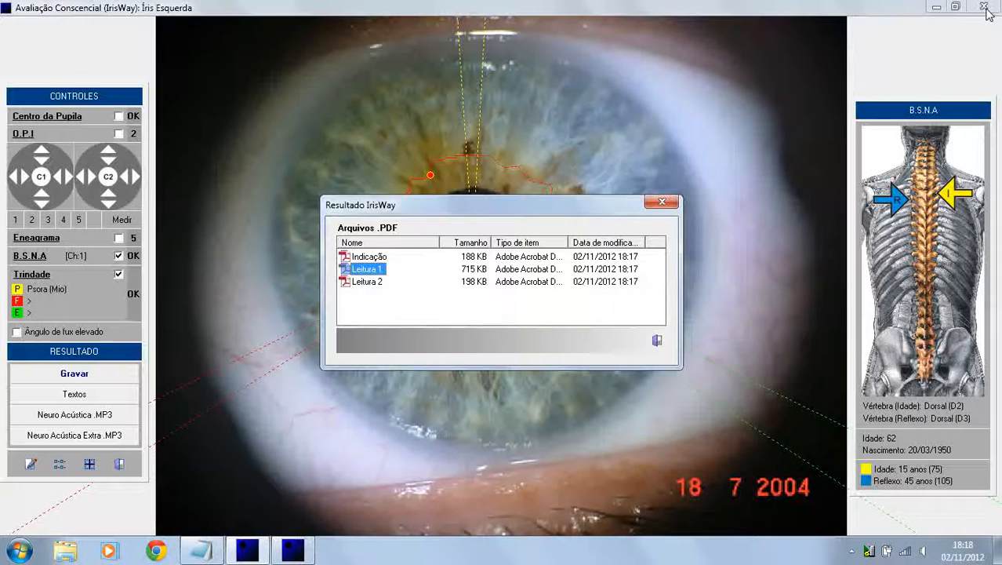
Open the Leitura 2 PDF and reduce its zoom to 33.3% to view whole pages
double_click(381, 282)
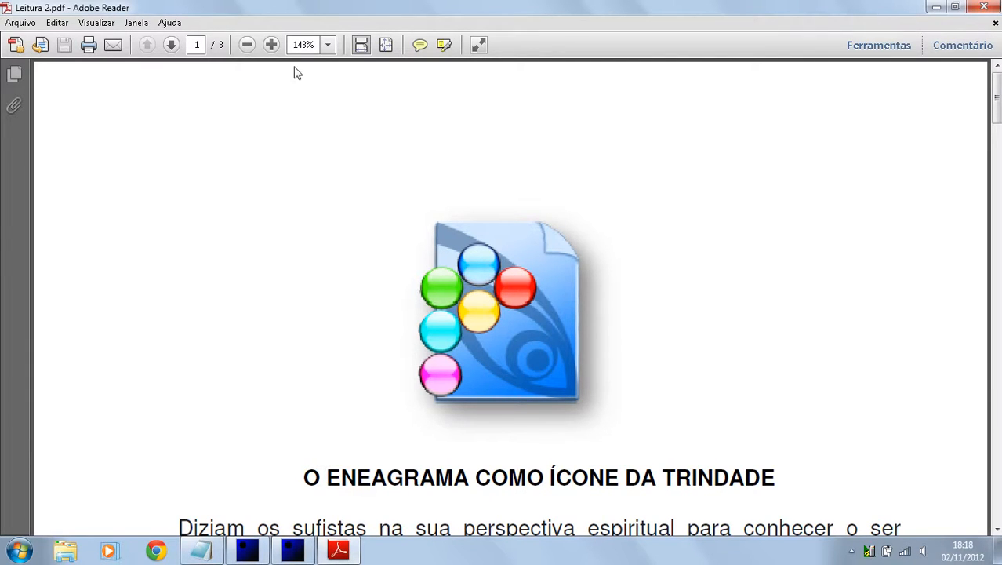
click(246, 48)
click(245, 47)
click(246, 48)
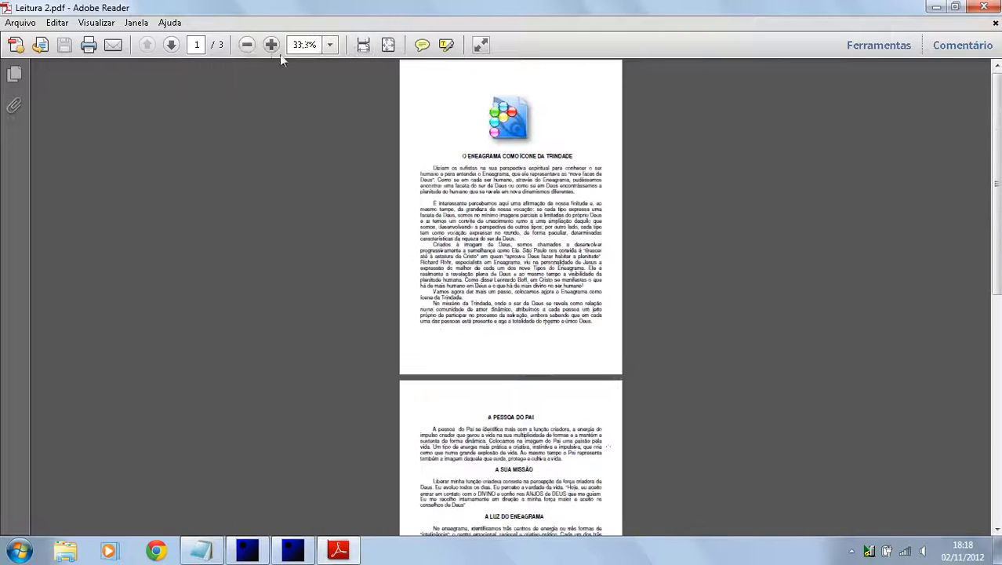
Read further down the Leitura 2 PDF and close it, and briefly reopen and close the Indicação PDF
click(996, 528)
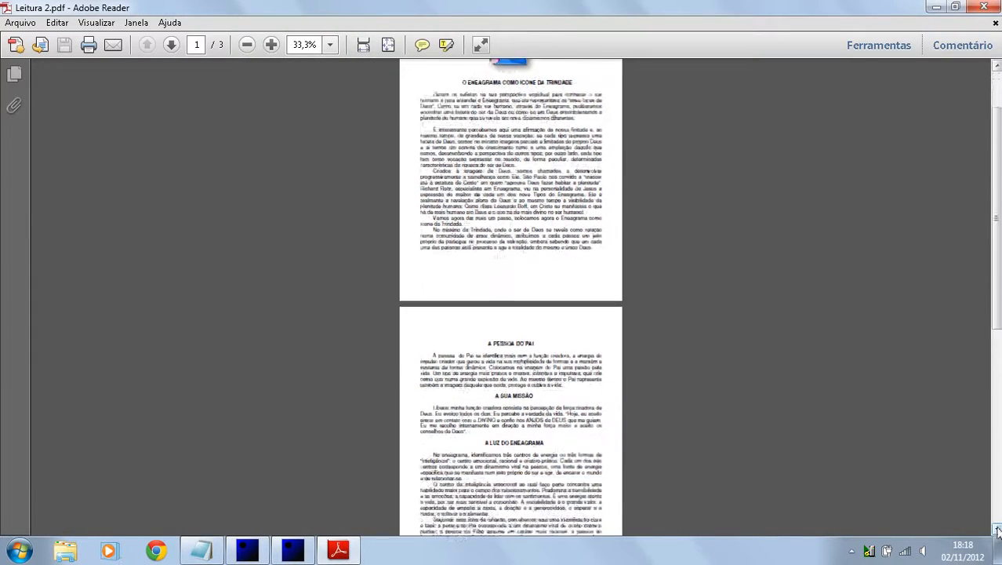
click(984, 7)
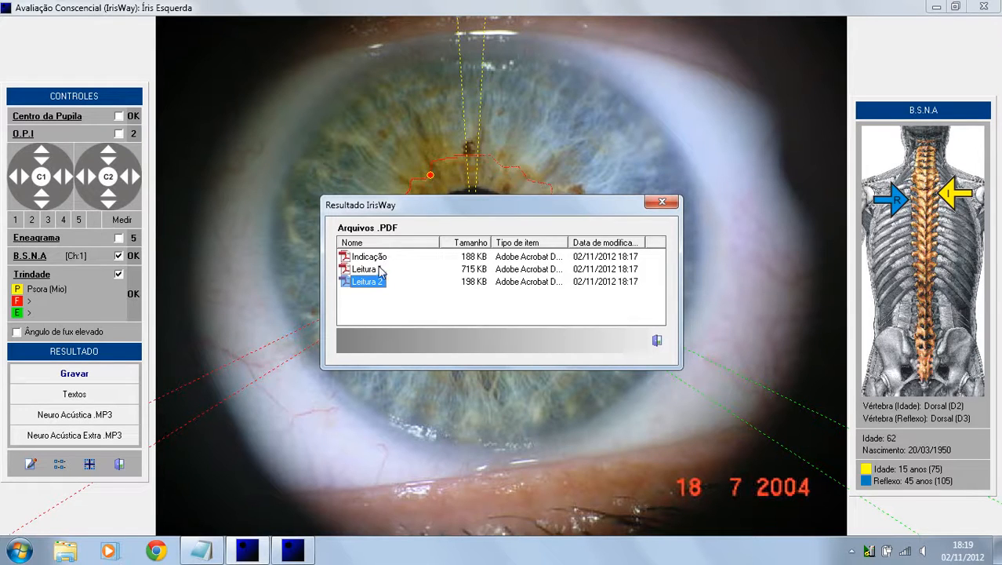
click(379, 260)
double_click(368, 259)
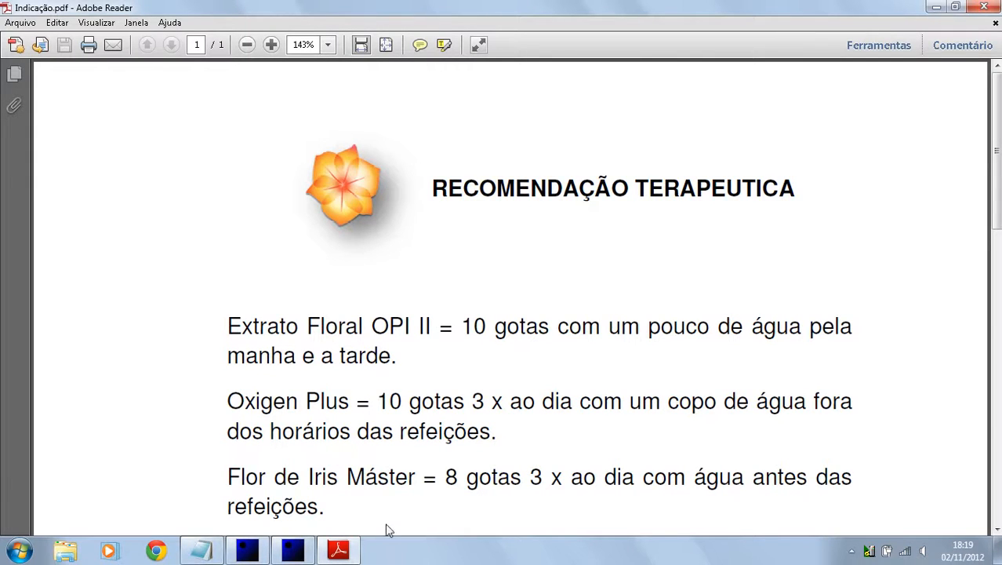
click(983, 7)
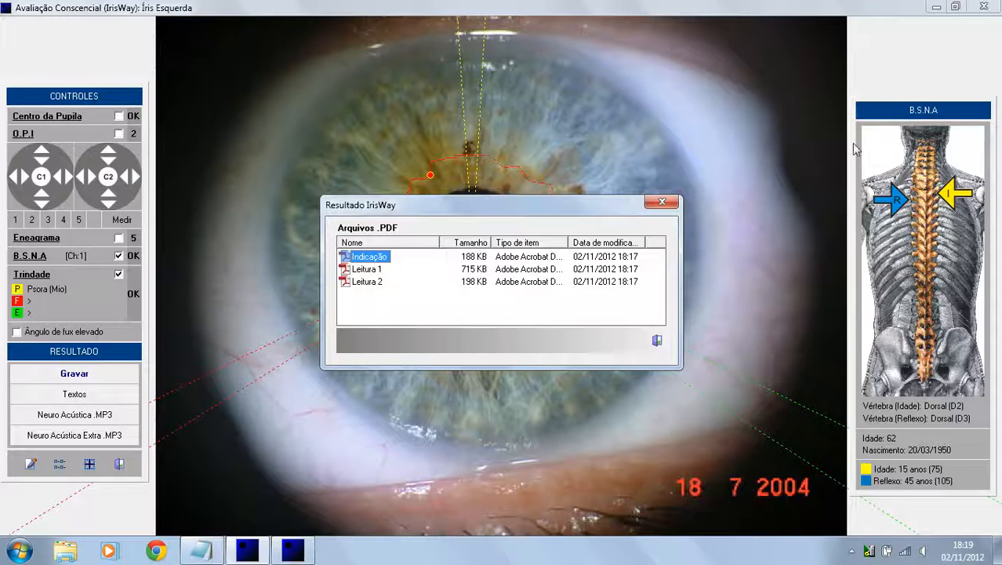
Create an e-mail draft with the Indicação PDF attached from the results list and close it without sending
right_click(382, 264)
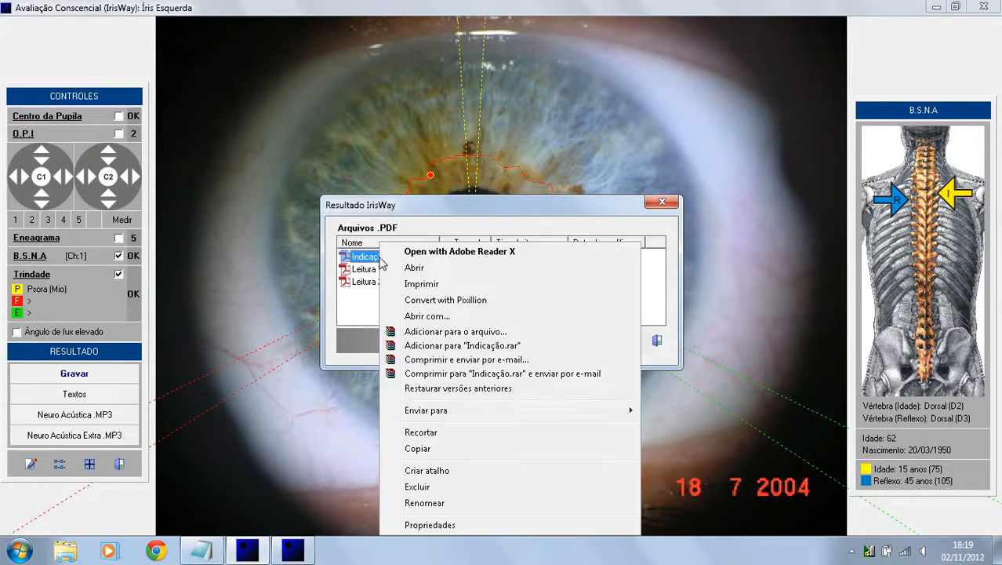
mouse_move(441, 418)
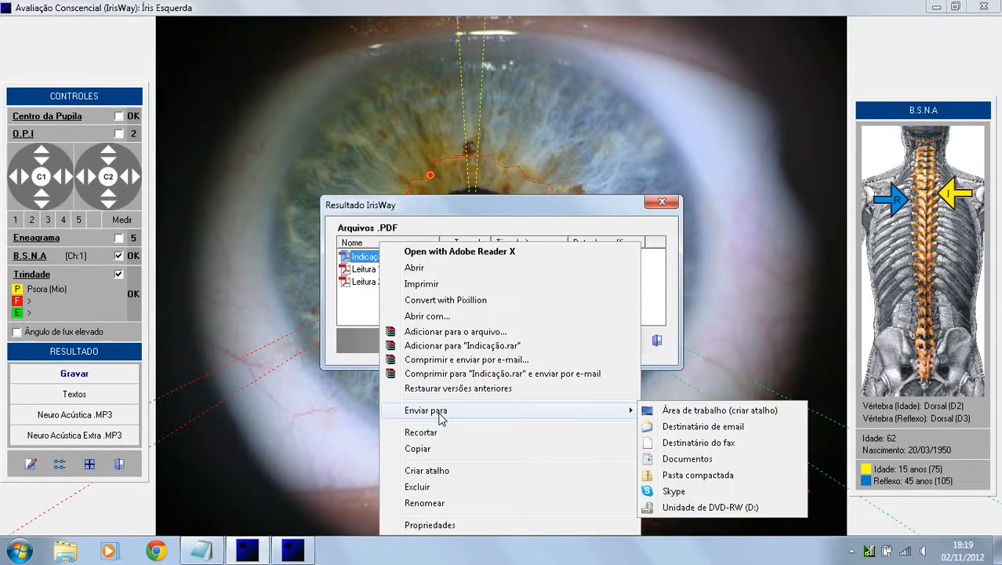
click(685, 428)
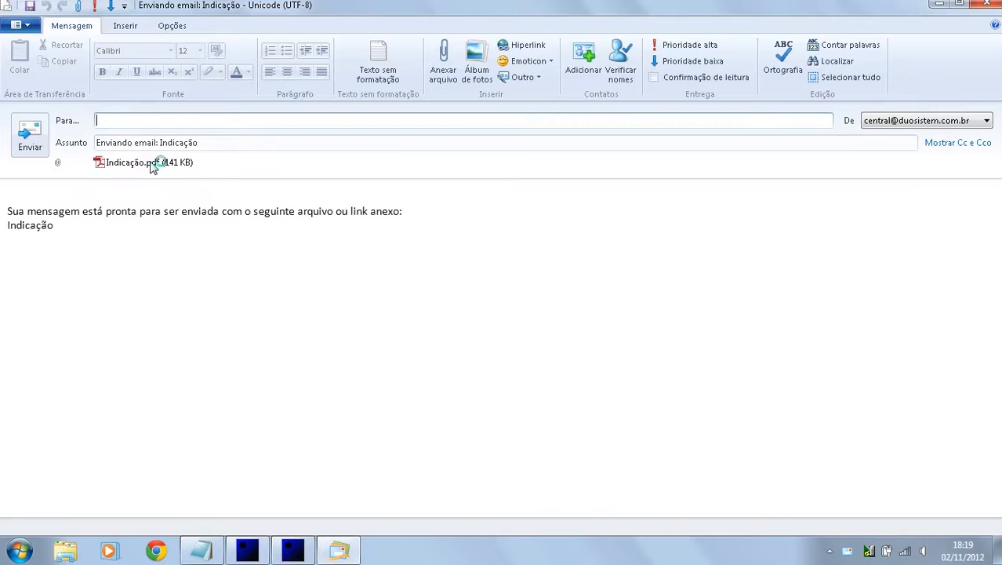
click(985, 6)
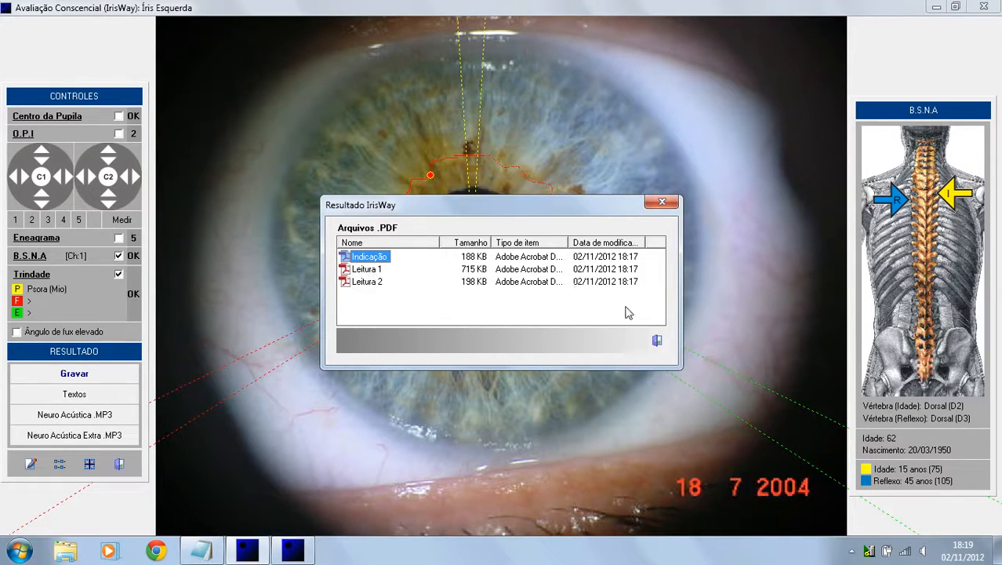
Close the PDF list, generate the Neuro Acústica .MP3 files and dismiss the Windows colour scheme message
click(657, 342)
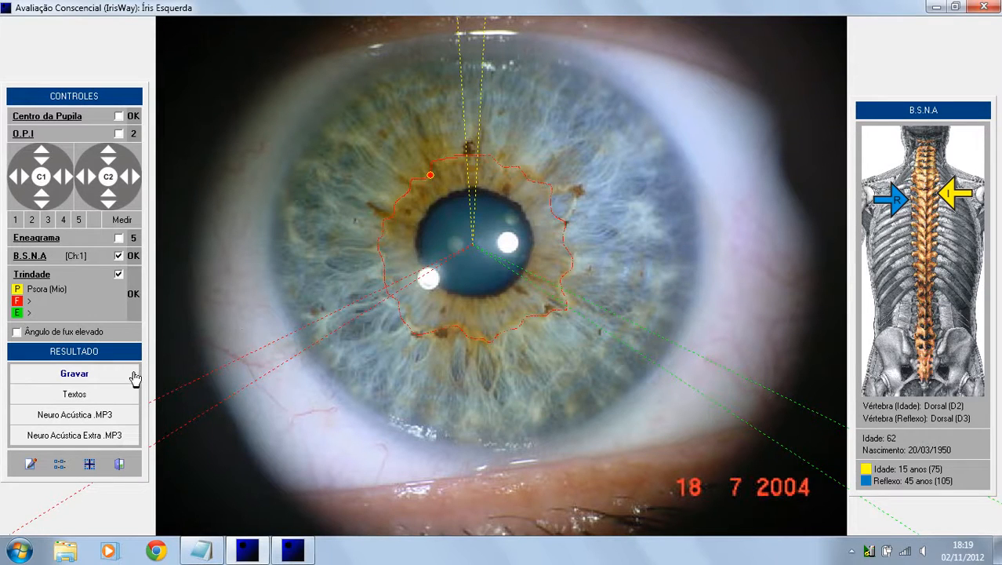
click(78, 416)
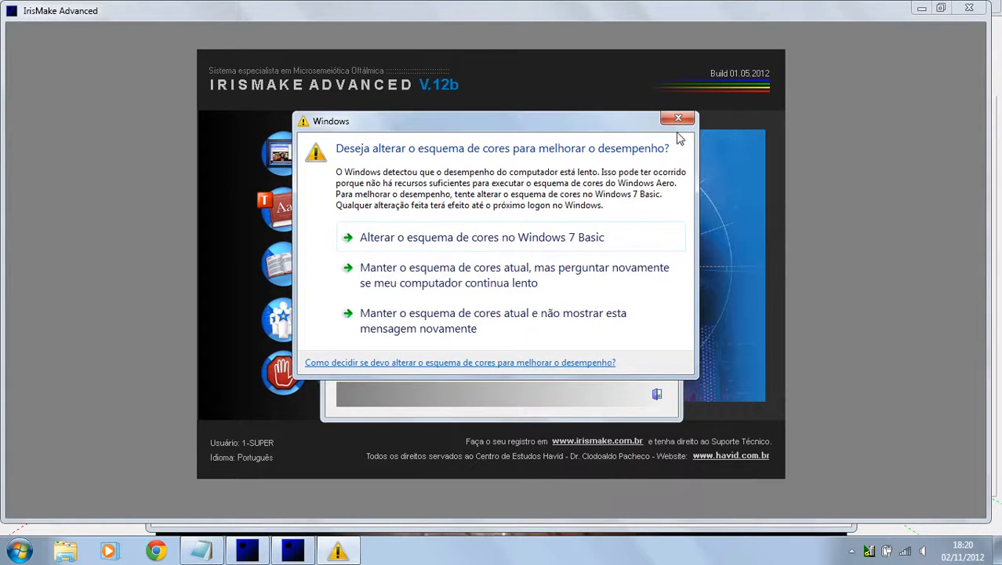
click(679, 120)
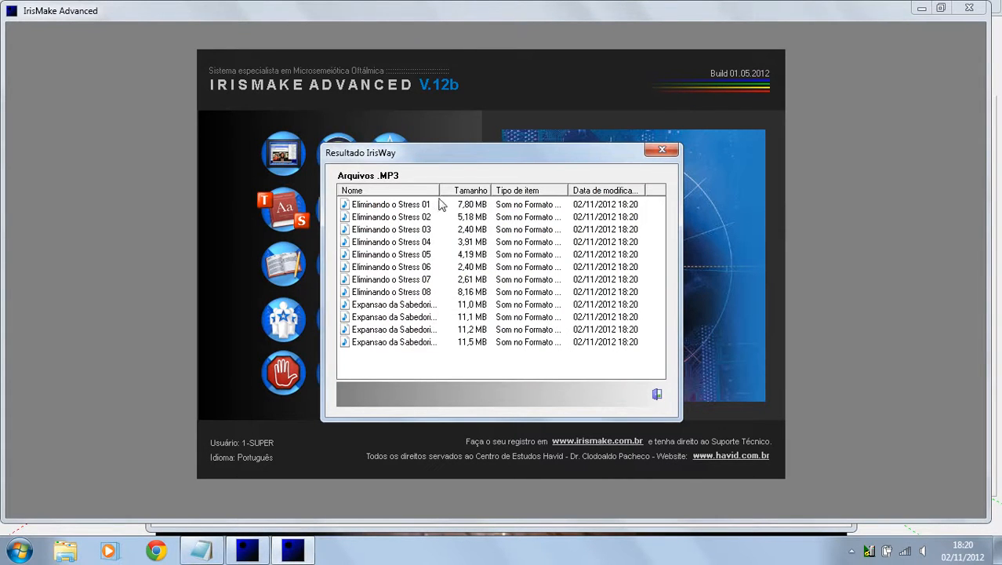
Widen the Nome column, look through the Eliminando o Stress and Expansao da Sabedoria tracks, and close the list
drag(440, 190, 482, 204)
click(407, 207)
click(412, 231)
click(417, 268)
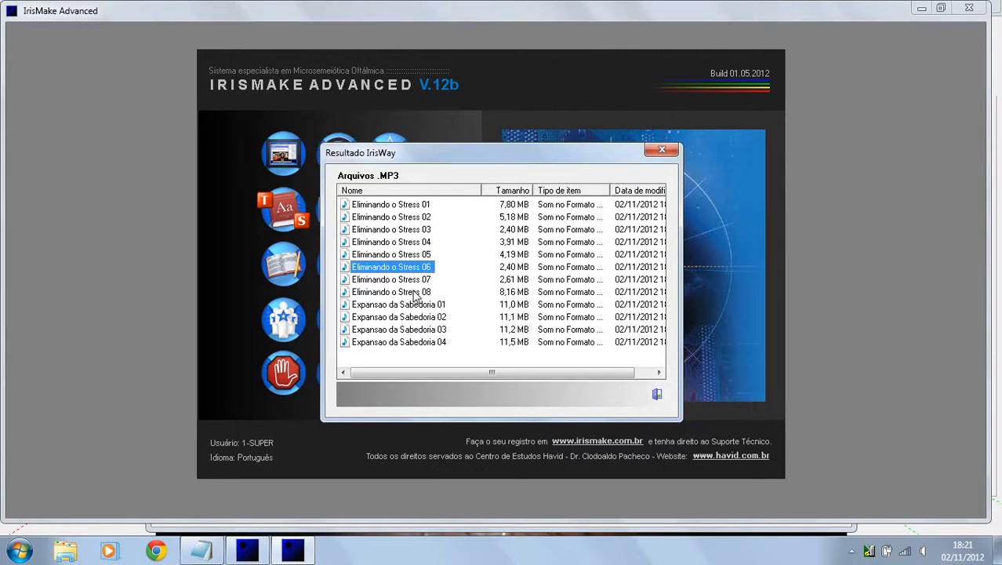
click(414, 293)
click(413, 306)
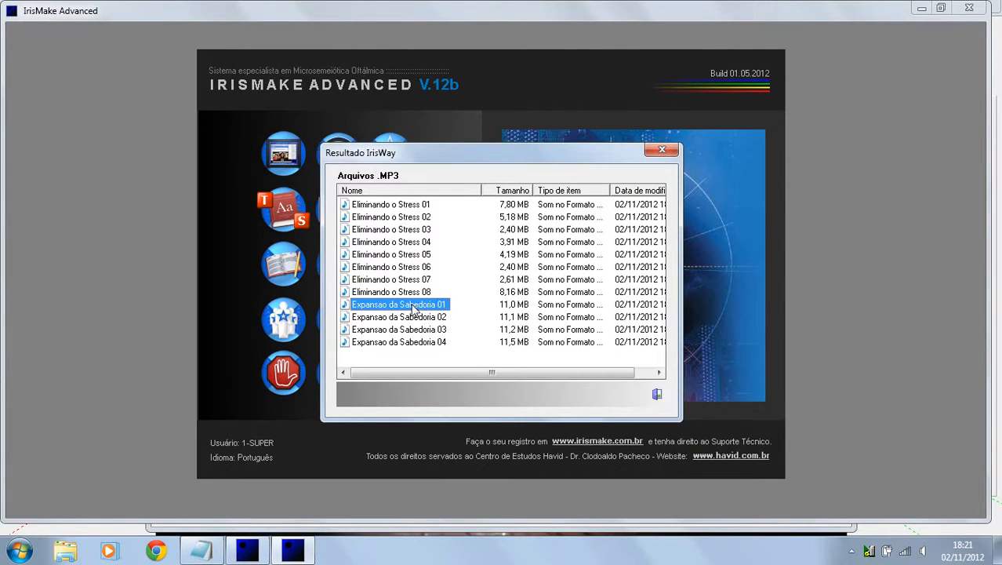
click(405, 207)
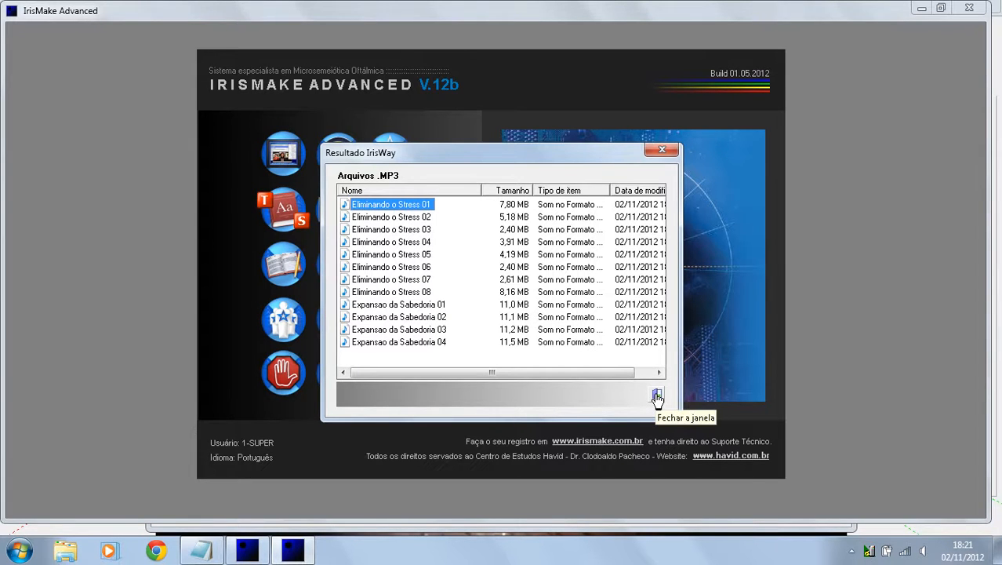
click(658, 396)
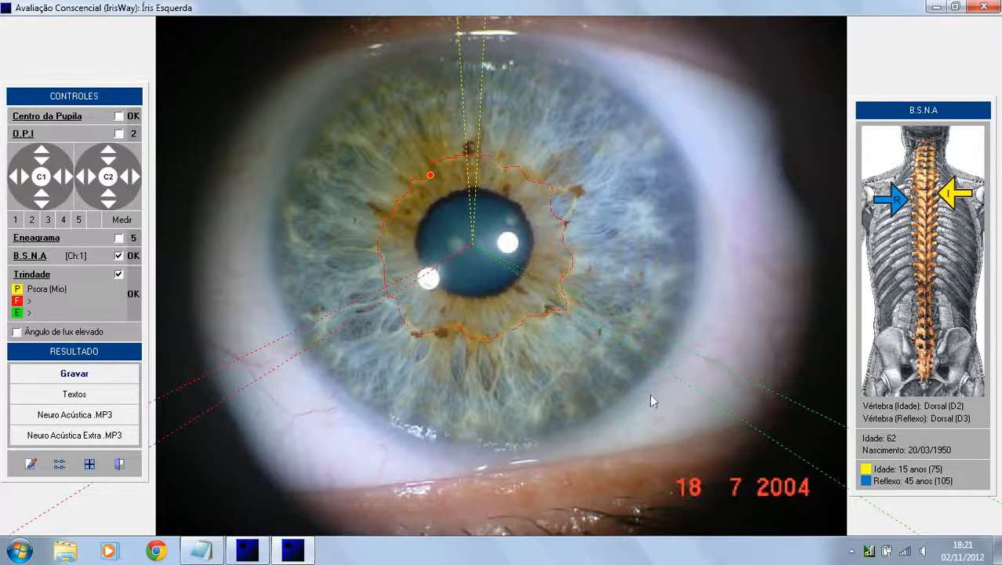
Write a placeholder note of repeated x's in the left iris annotations and close the annotations window
click(30, 465)
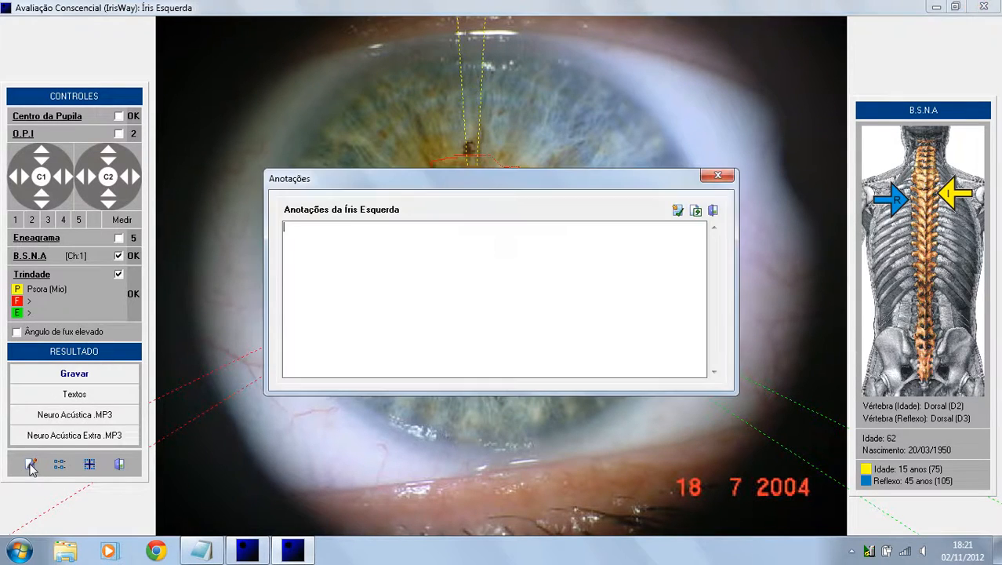
text(xxxxxxxxxxxxxxxxxx)
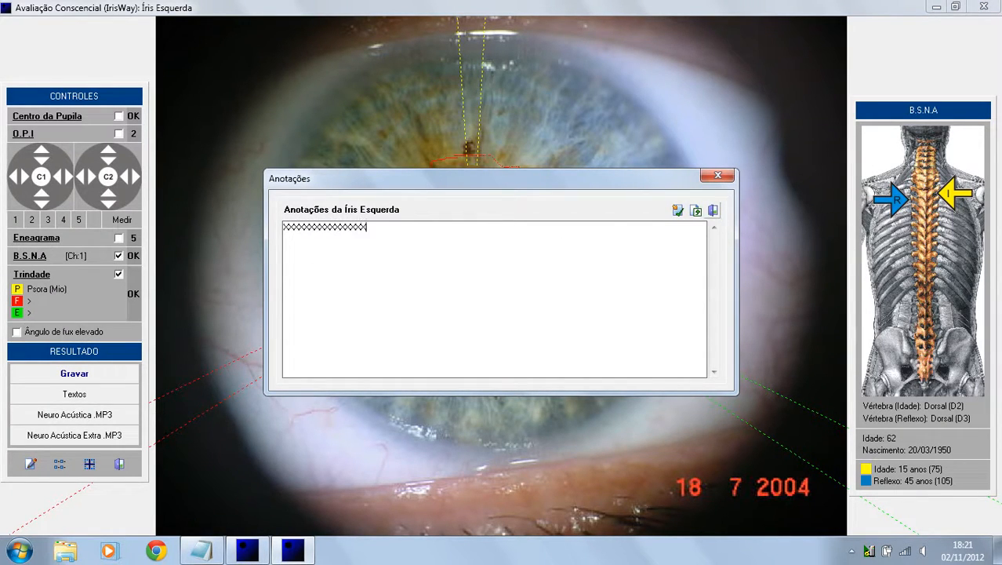
click(713, 212)
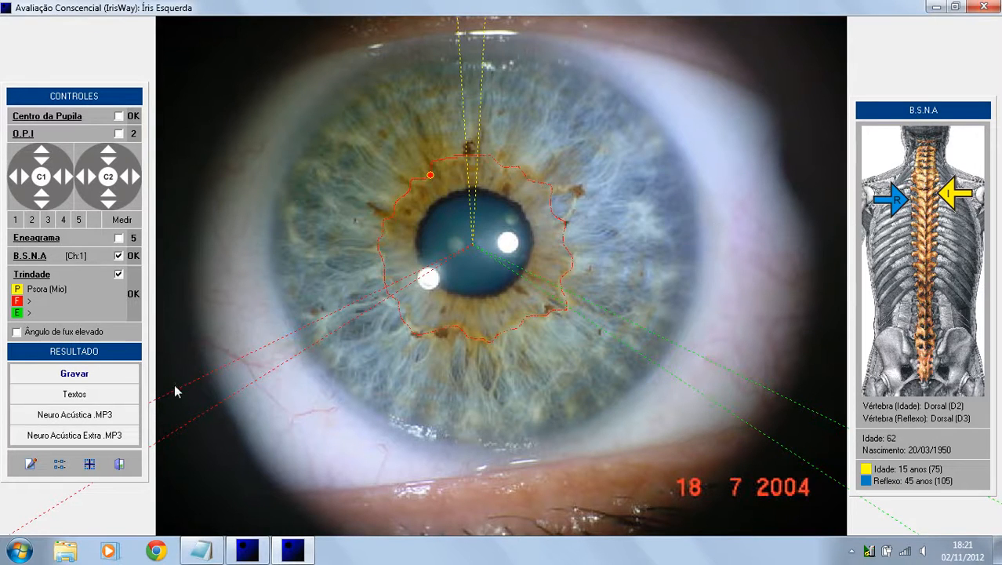
Open the classic signs reference, view sample Lacuna and Fibra signs such as Gigante, Negativa, Álgica and Transversal, and close it
click(60, 467)
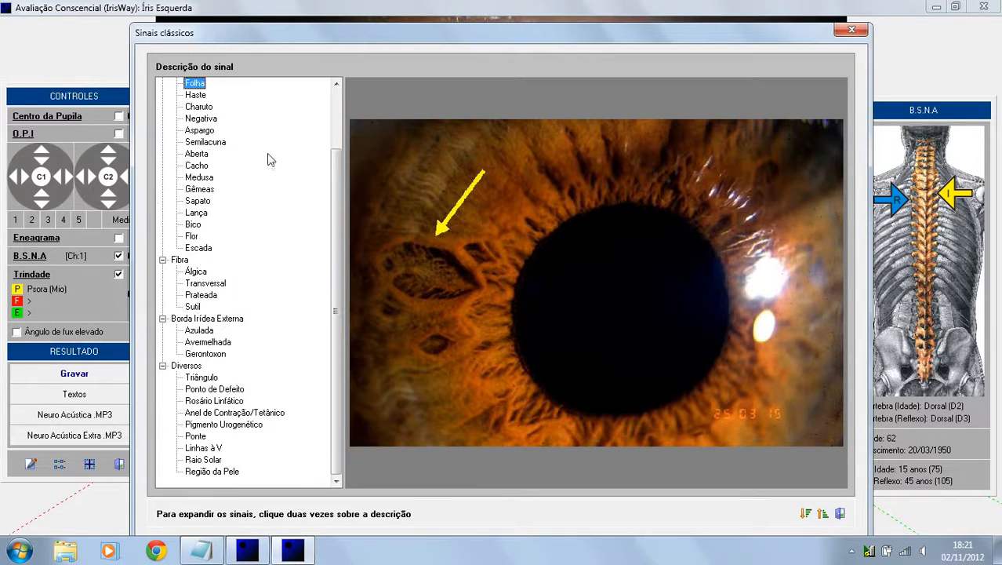
scroll(259, 156, up, 2)
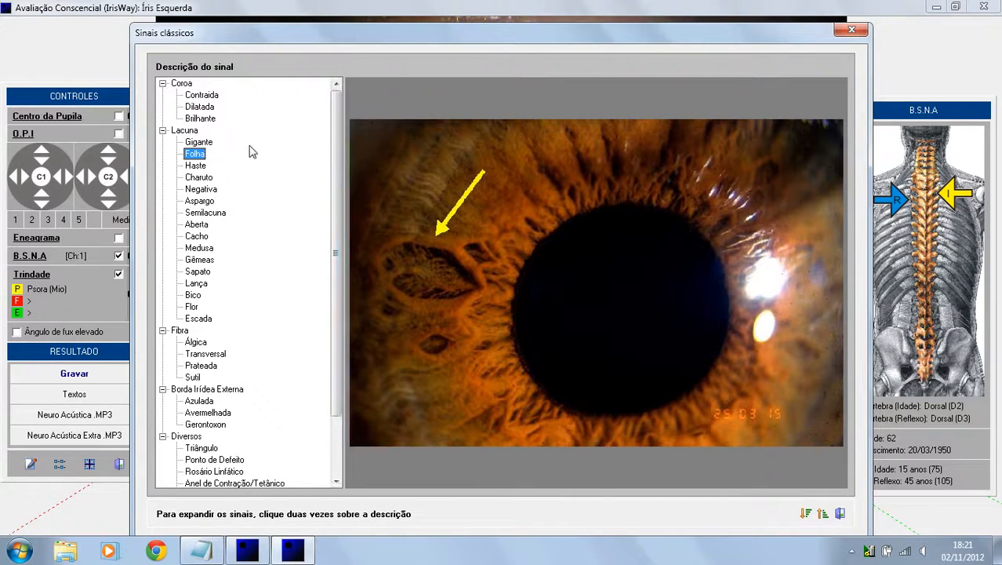
click(188, 132)
click(199, 142)
click(201, 189)
click(199, 201)
click(196, 343)
click(201, 355)
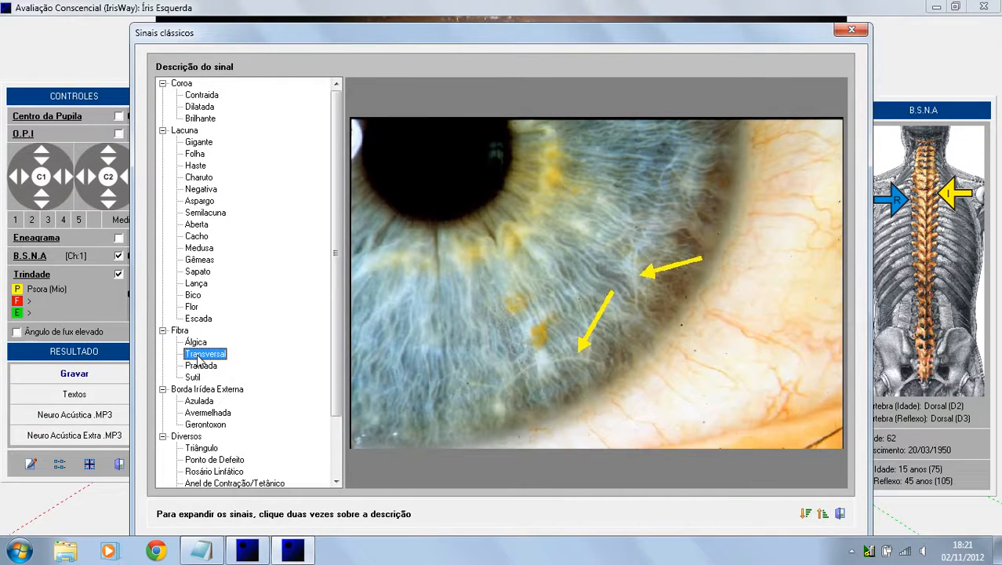
click(852, 31)
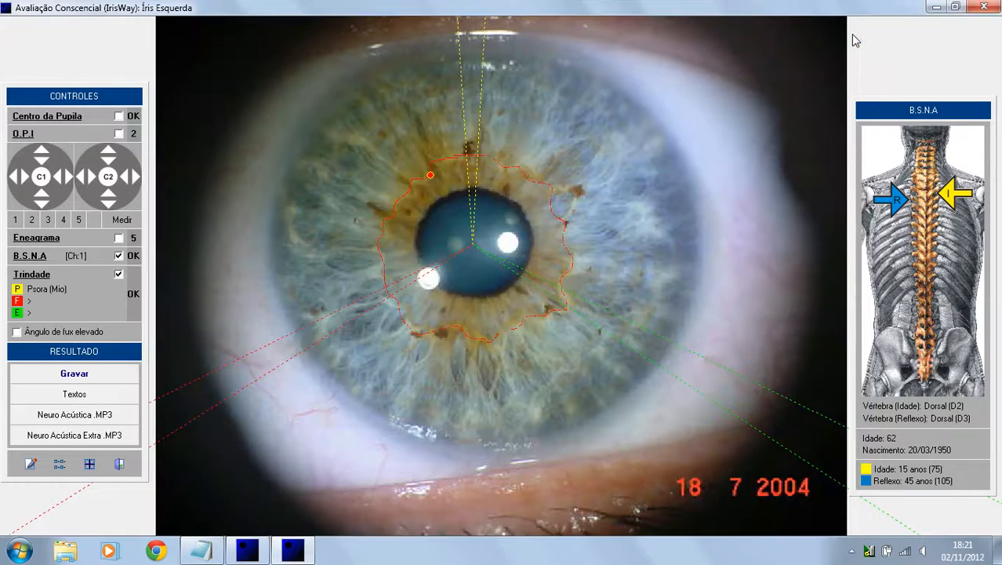
Exit the evaluation, reopen Avaliação Conscencial (IrisWay) for the left iris, and view and close its list of result PDFs
click(122, 465)
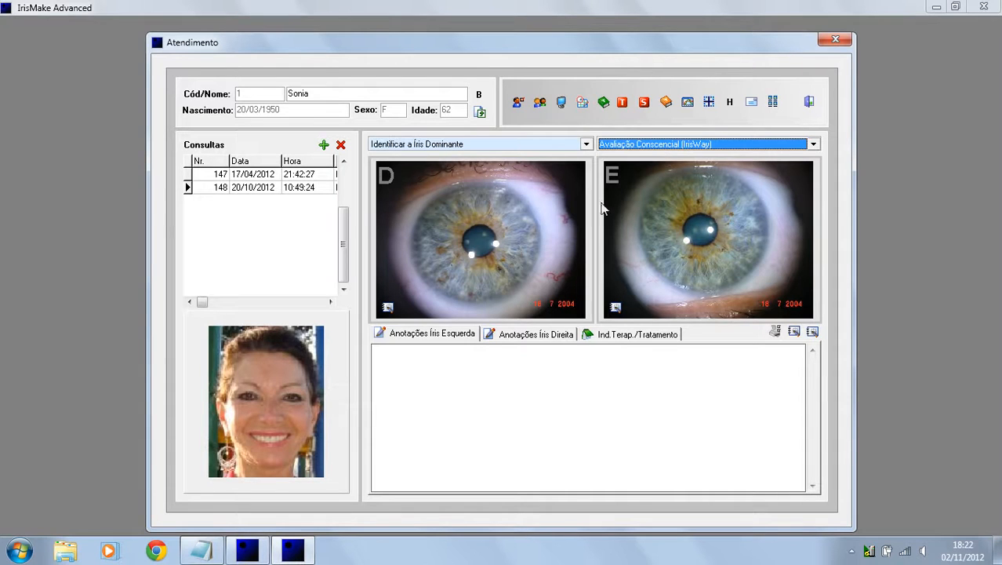
click(710, 143)
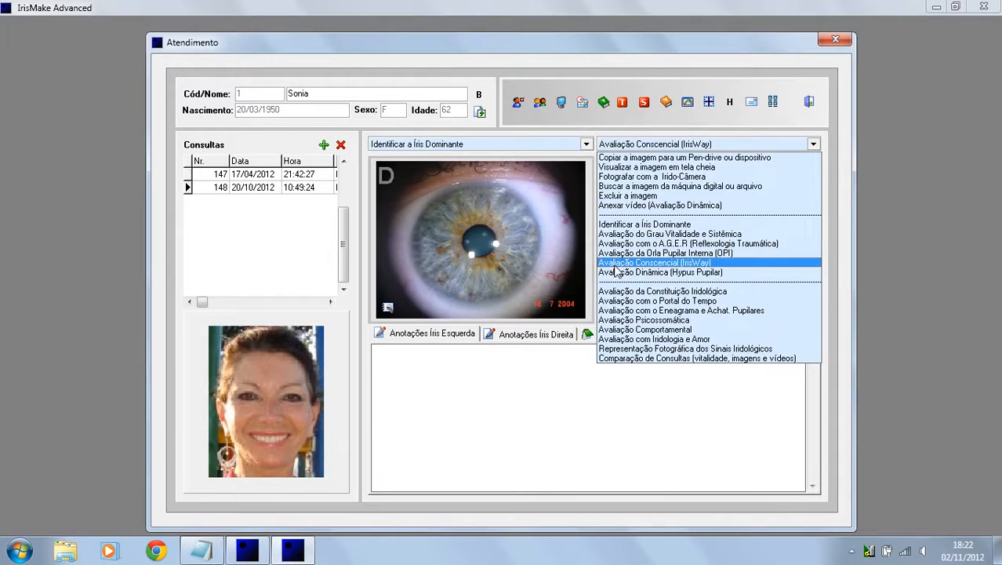
click(677, 264)
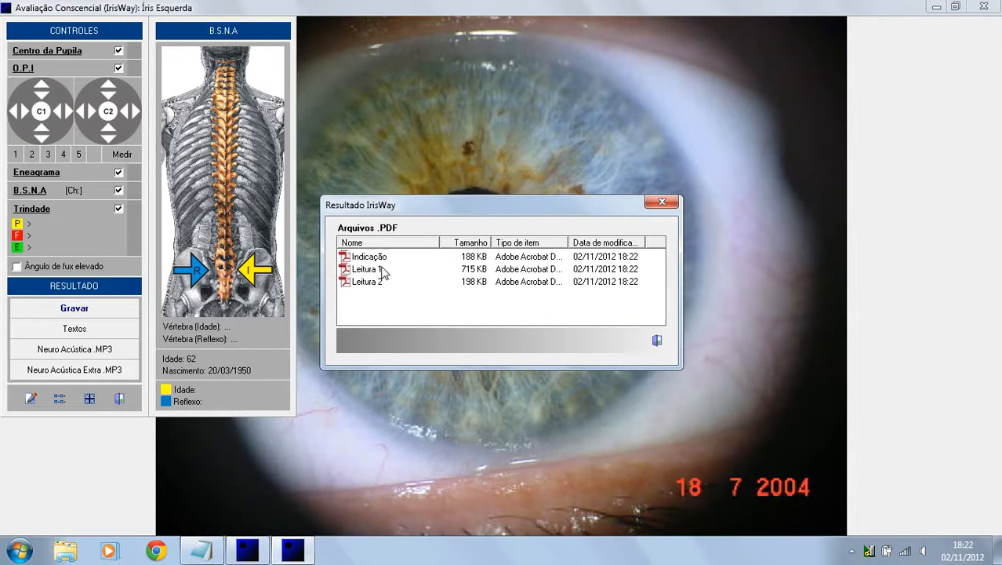
click(657, 342)
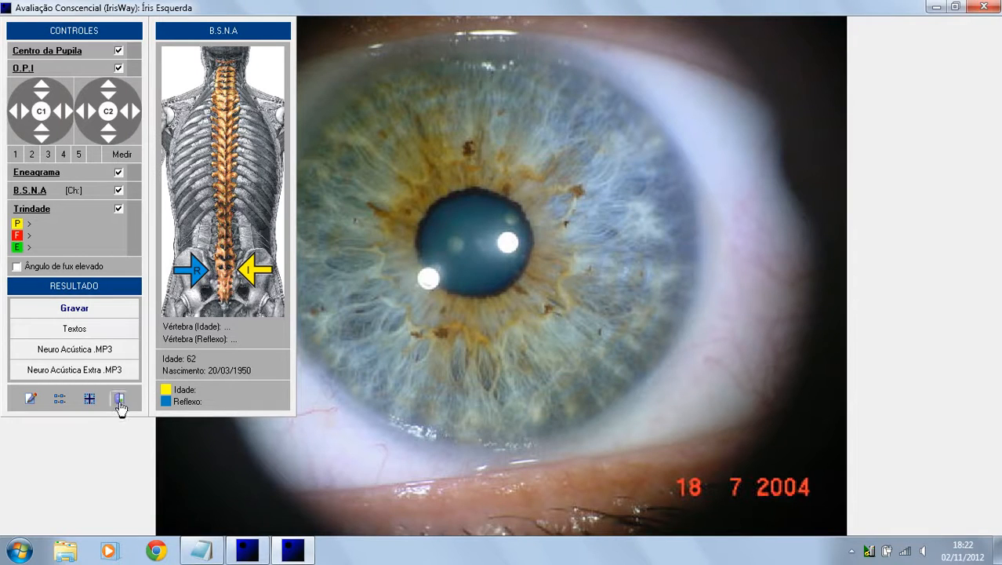
Exit the IrisWay evaluation, close the Atendimento window and return to the desktop
click(120, 400)
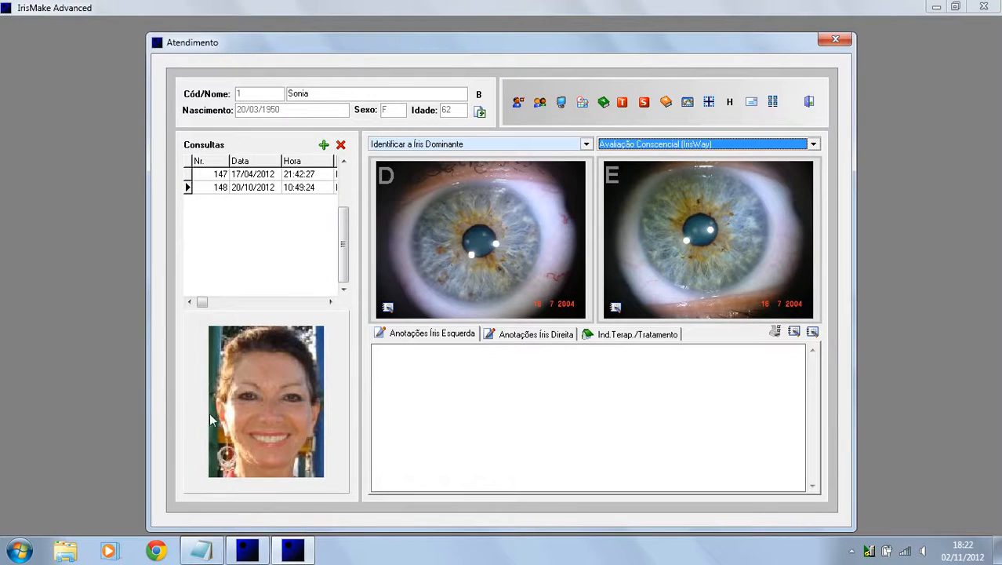
click(809, 107)
click(275, 554)
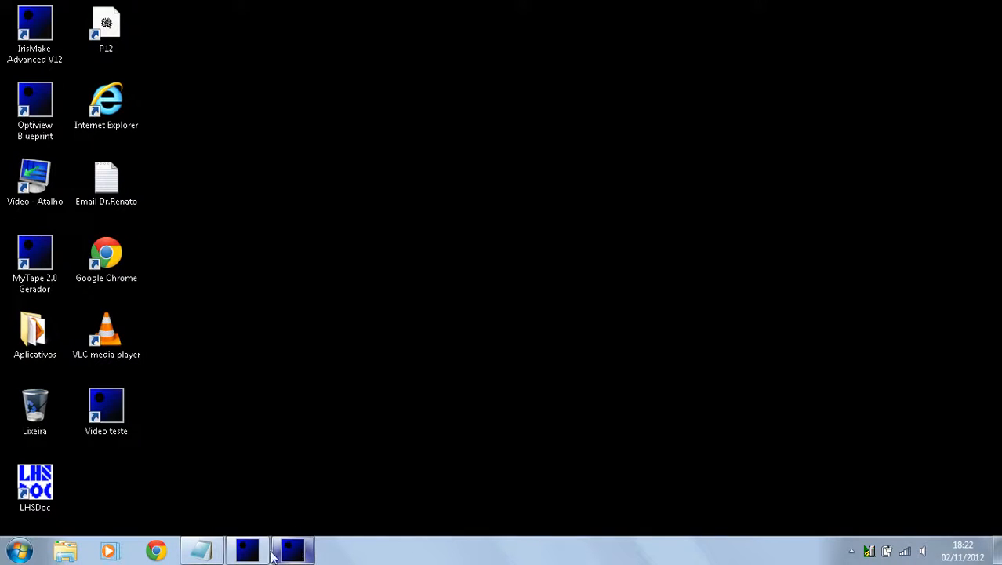